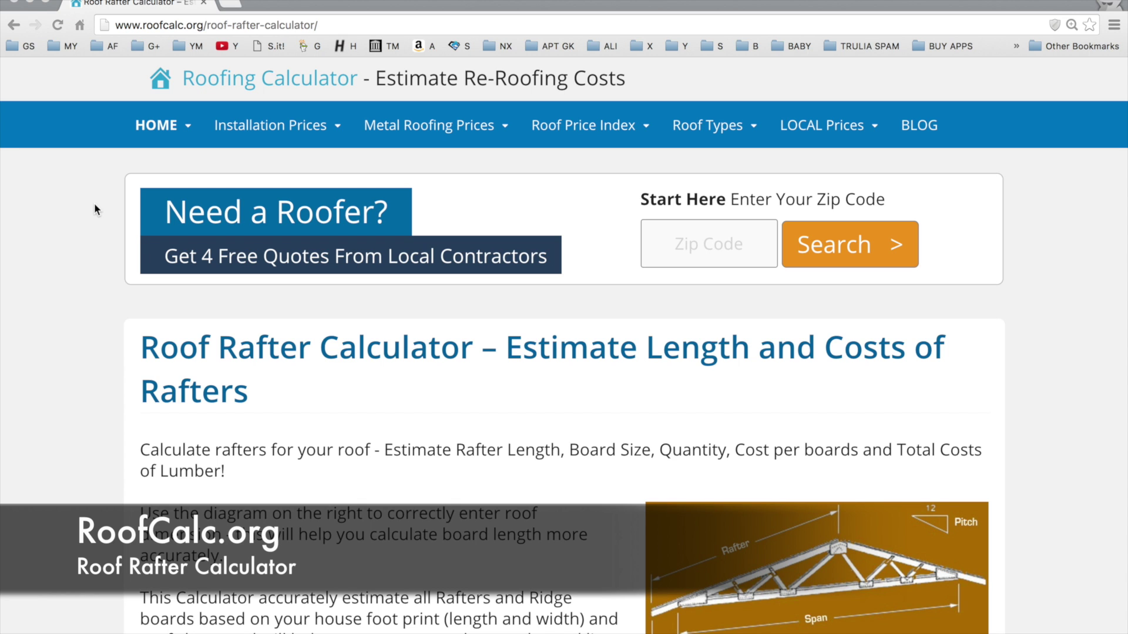
- Return to the rafter form's defaults: 28 ft span, 46 ft length, 6/12 pitch, 16" spacing
{"action": "scroll", "coordinate": [301, 350], "scroll_direction": "down", "scroll_amount": 3}
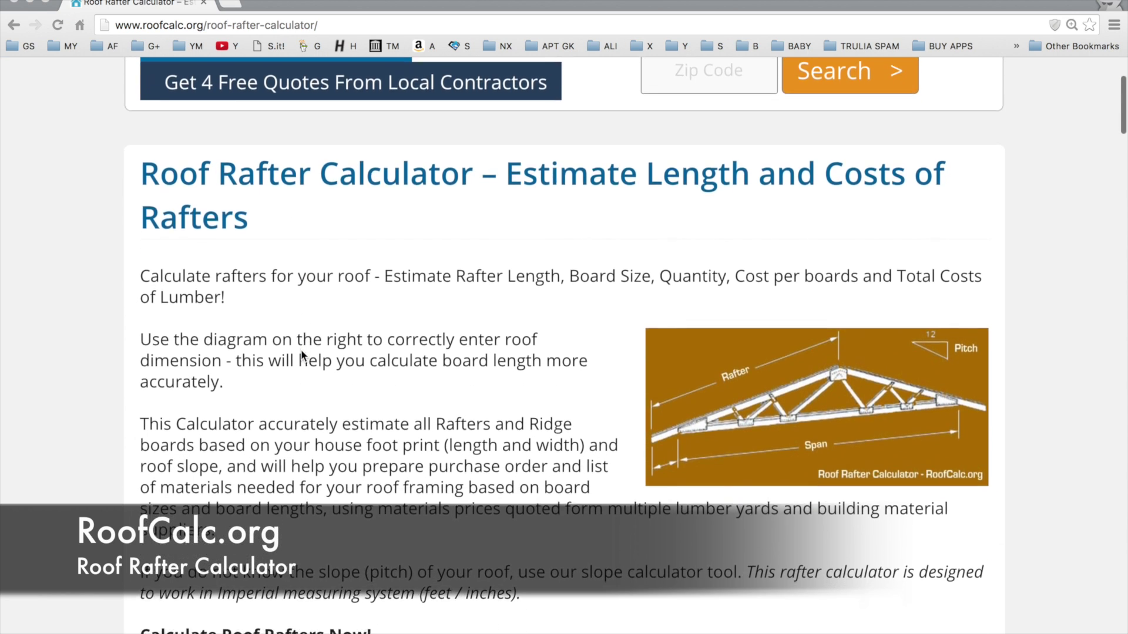
{"action": "scroll", "coordinate": [301, 352], "scroll_direction": "down", "scroll_amount": 1}
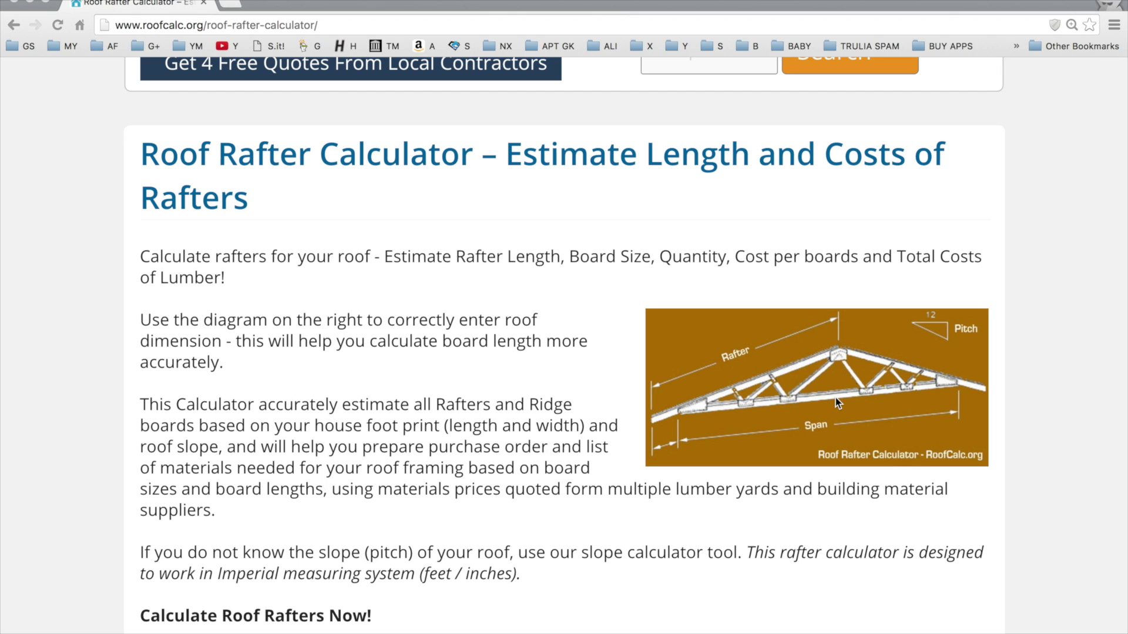
{"action": "scroll", "coordinate": [430, 355], "scroll_direction": "up", "scroll_amount": 4}
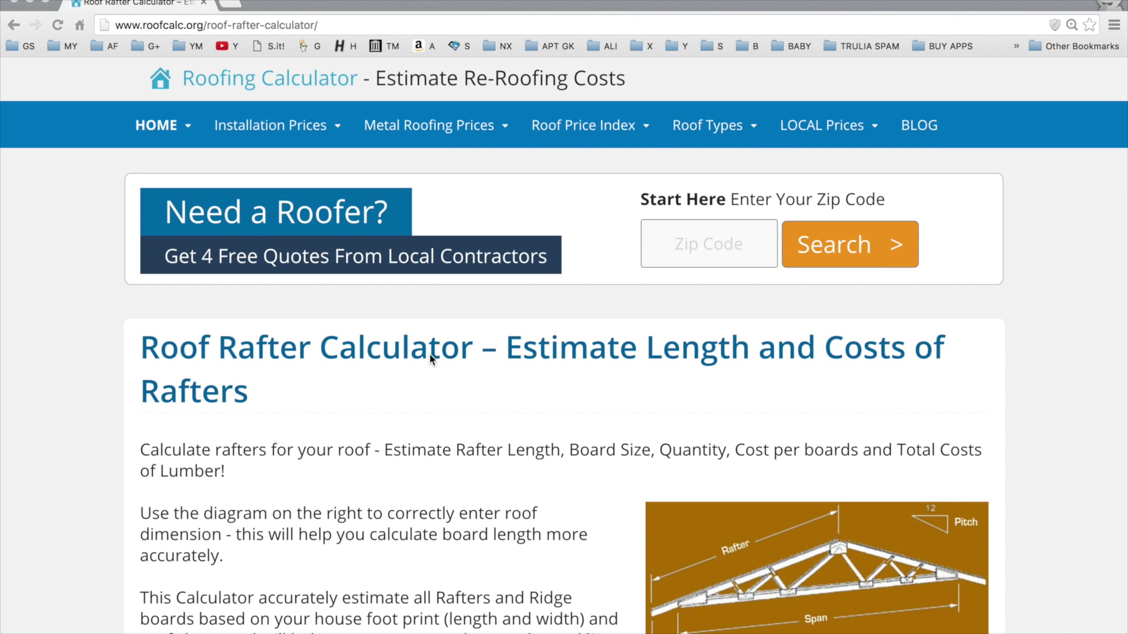
{"action": "left_click", "coordinate": [151, 129]}
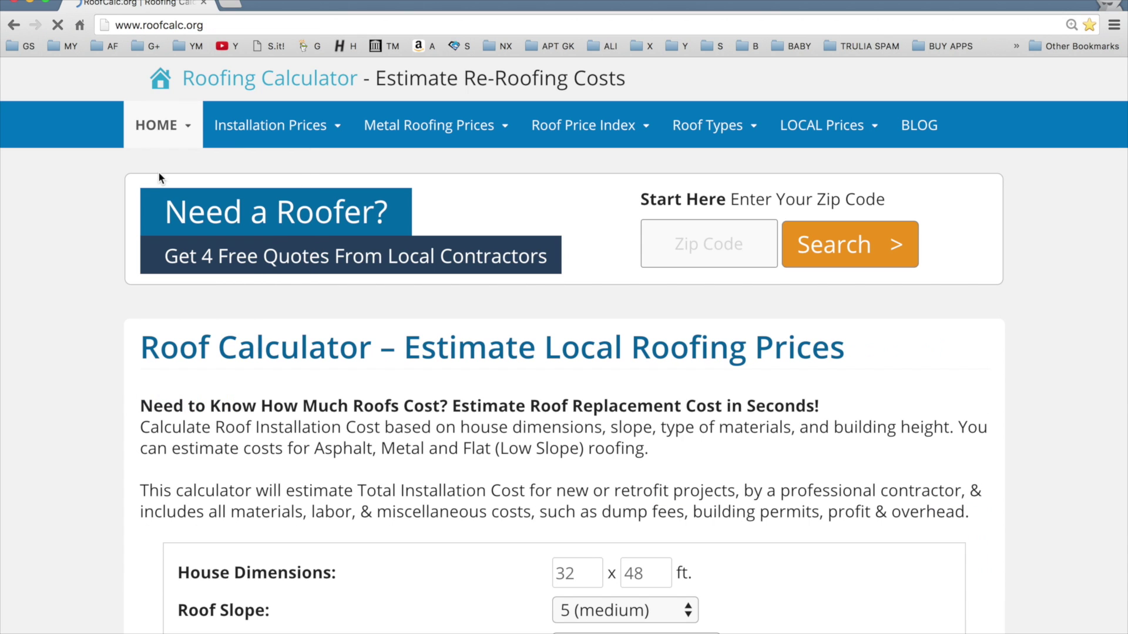
{"action": "mouse_move", "coordinate": [159, 129]}
{"action": "scroll", "coordinate": [83, 233], "scroll_direction": "left", "scroll_amount": 5}
{"action": "scroll", "coordinate": [498, 383], "scroll_direction": "down", "scroll_amount": 5}
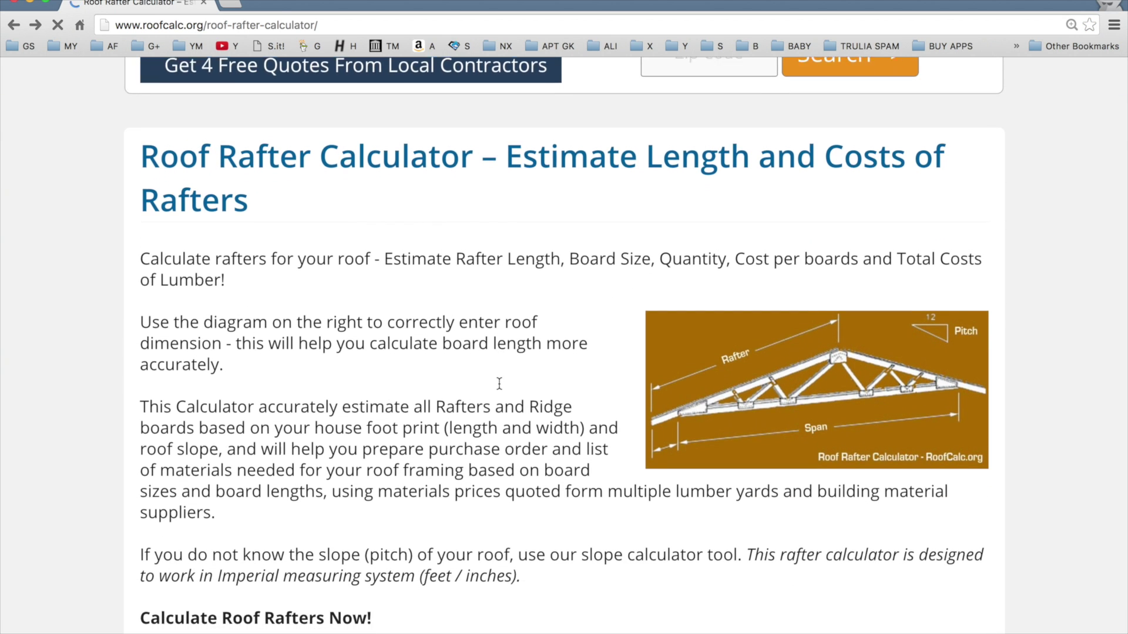
{"action": "scroll", "coordinate": [499, 384], "scroll_direction": "down", "scroll_amount": 5}
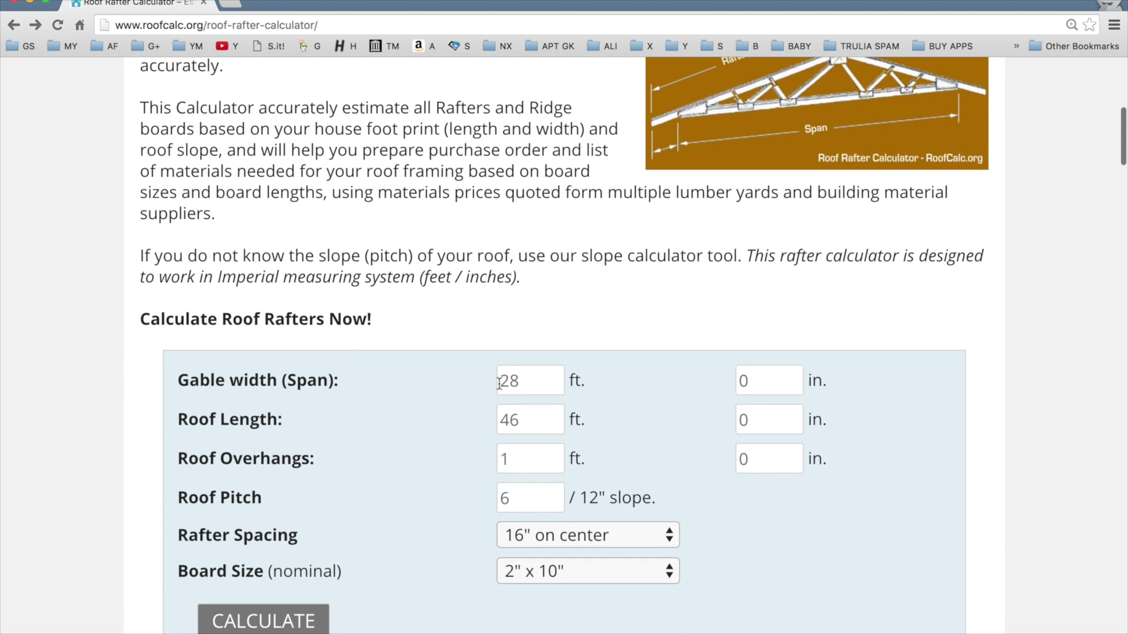
{"action": "scroll", "coordinate": [499, 383], "scroll_direction": "down", "scroll_amount": 1}
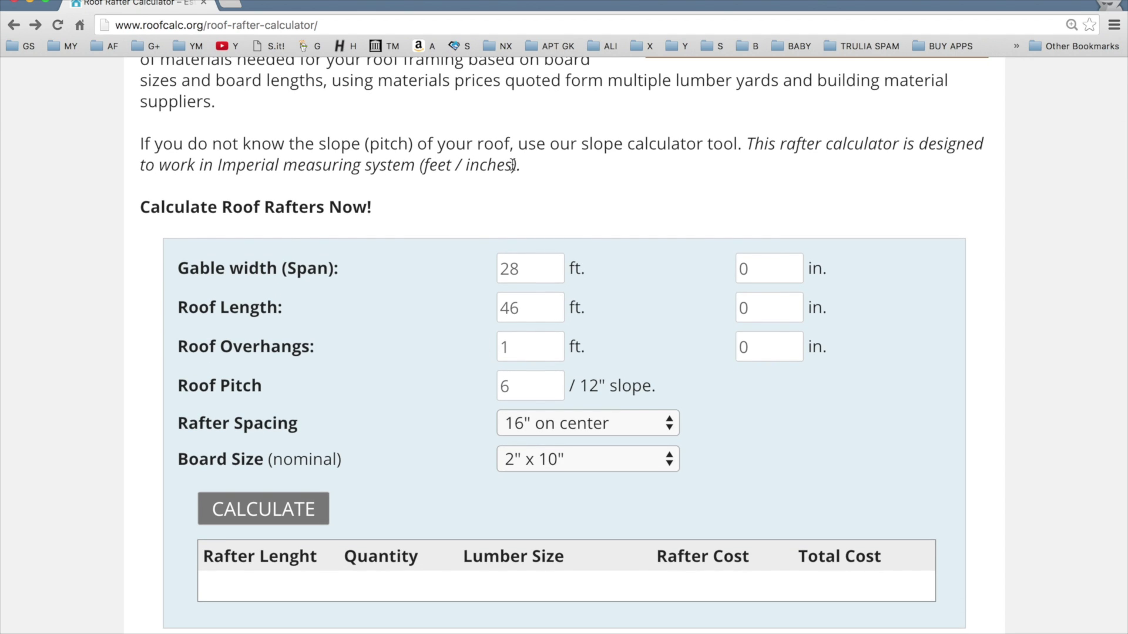
{"action": "left_click_drag", "start_coordinate": [506, 167], "coordinate": [217, 168]}
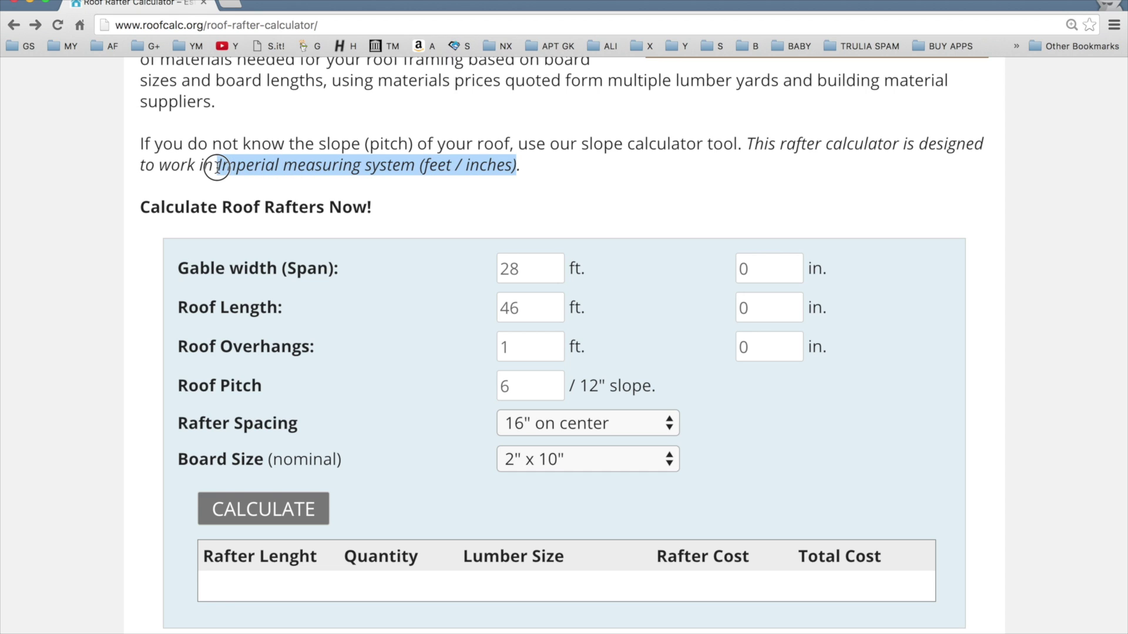
{"action": "left_click", "coordinate": [374, 287]}
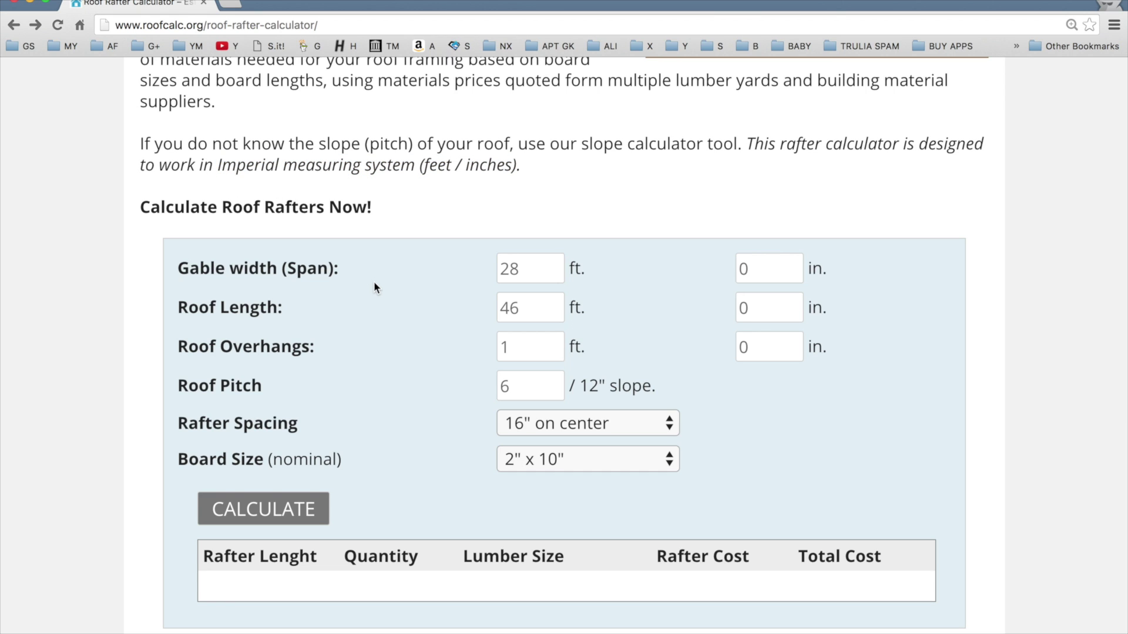
{"action": "scroll", "coordinate": [374, 287], "scroll_direction": "down", "scroll_amount": 3}
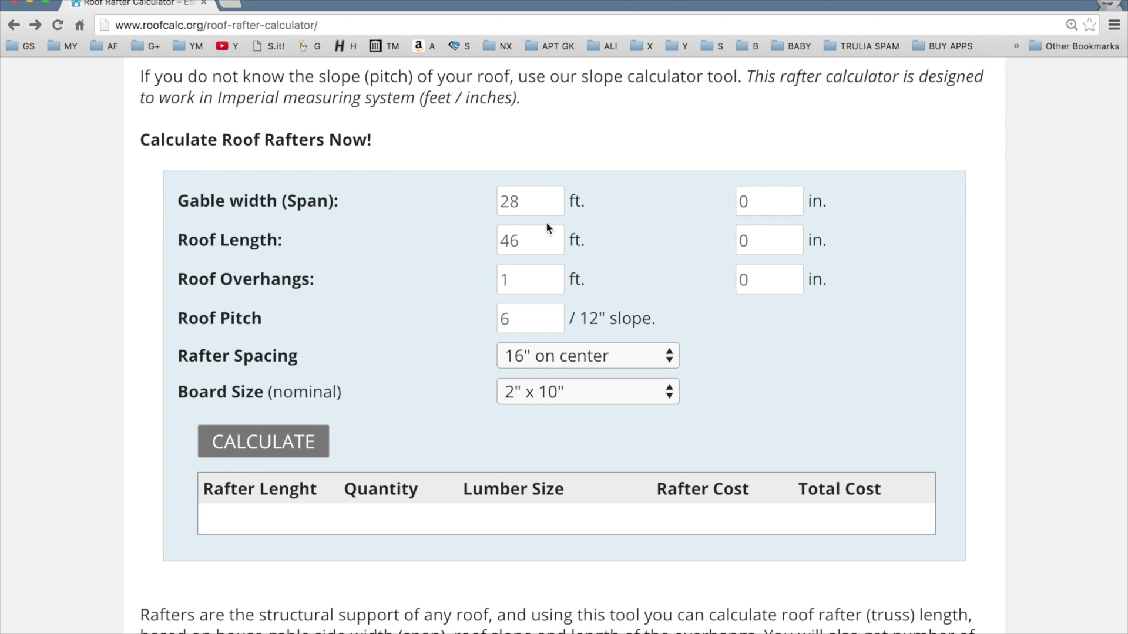
- Change the gable span feet to 32 and the roof length feet to 52
{"action": "left_click", "coordinate": [523, 204]}
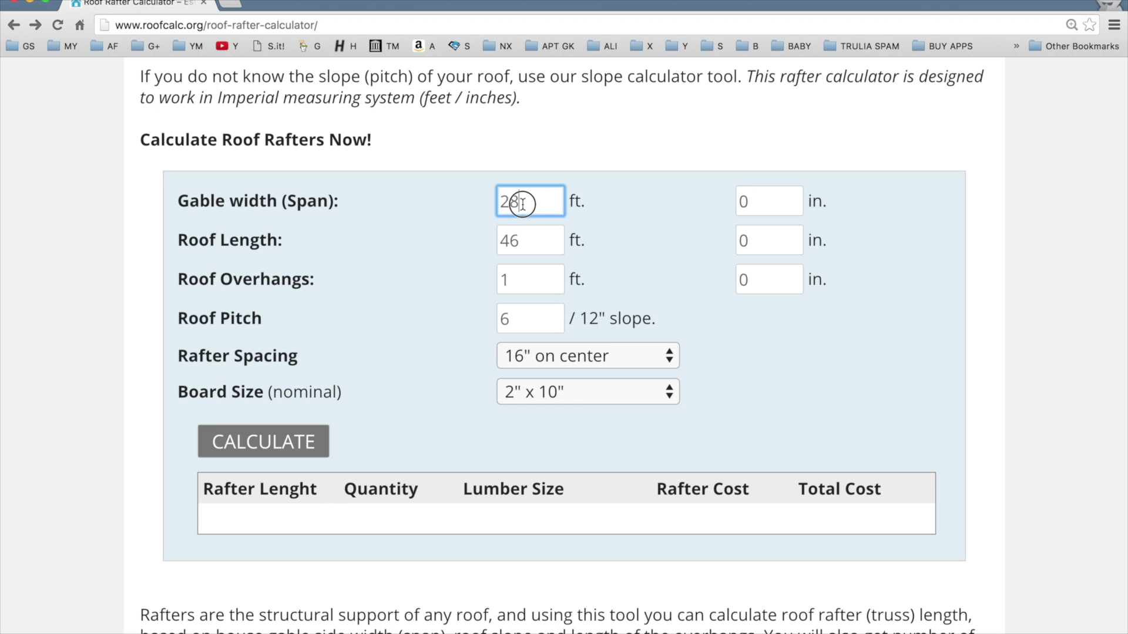
{"action": "left_click_drag", "start_coordinate": [523, 204], "coordinate": [488, 196]}
{"action": "type", "text": "32"}
{"action": "left_click_drag", "start_coordinate": [554, 241], "coordinate": [484, 235]}
{"action": "type", "text": "52"}
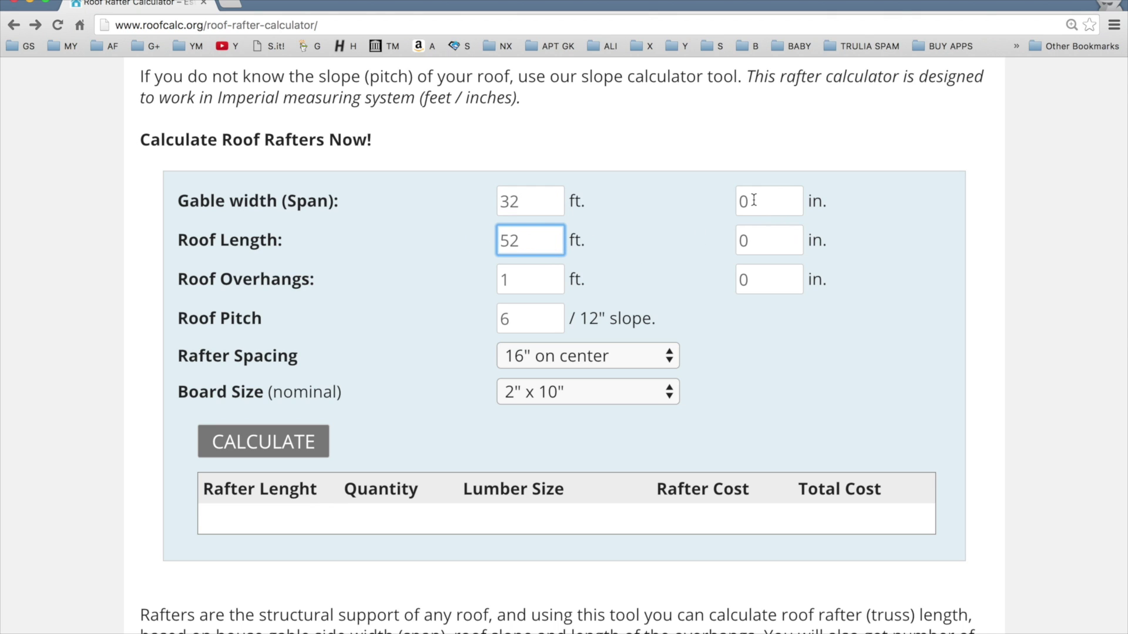
- Set span inches to 6, roof length inches to 9, and overhang inches to 6
{"action": "left_click_drag", "start_coordinate": [758, 201], "coordinate": [733, 201]}
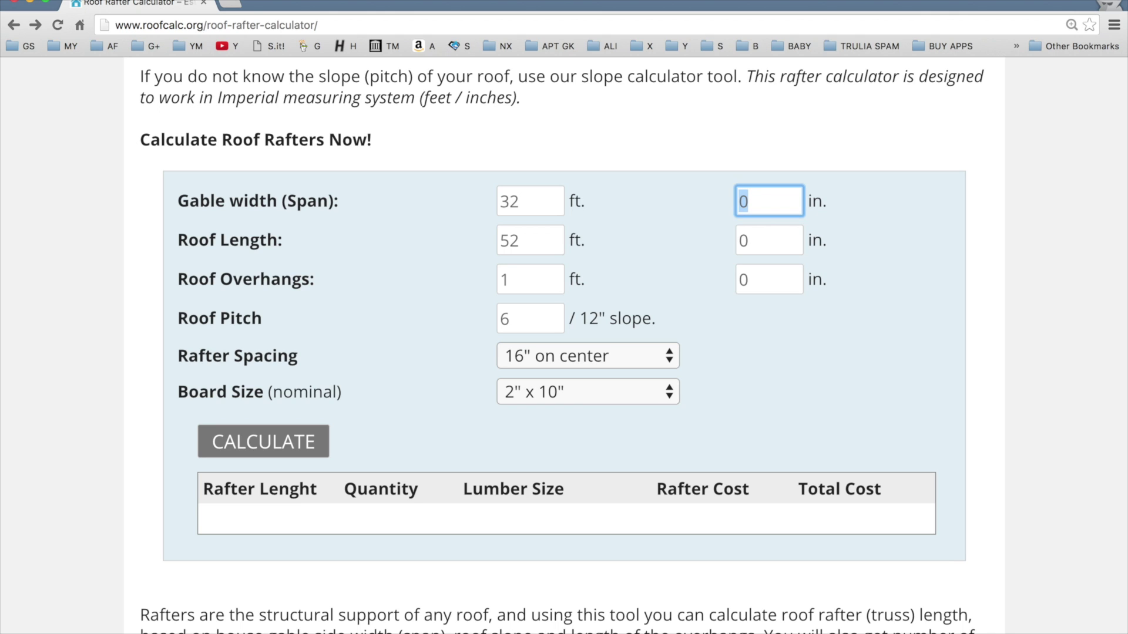
{"action": "type", "text": "6"}
{"action": "left_click", "coordinate": [747, 237]}
{"action": "left_click_drag", "start_coordinate": [749, 237], "coordinate": [741, 238]}
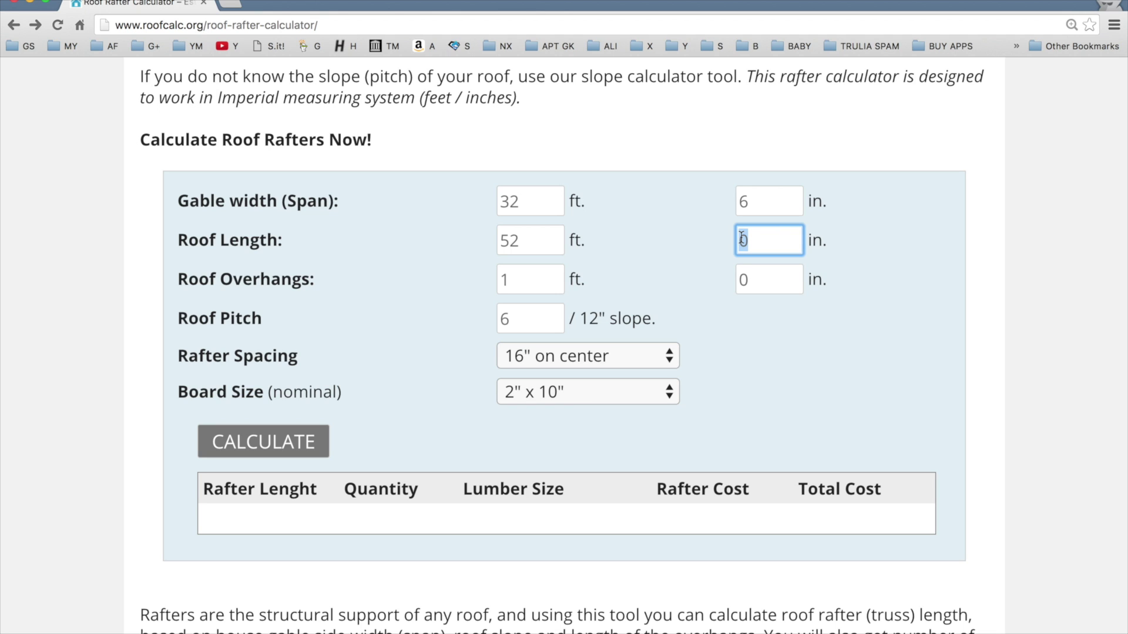
{"action": "type", "text": "9"}
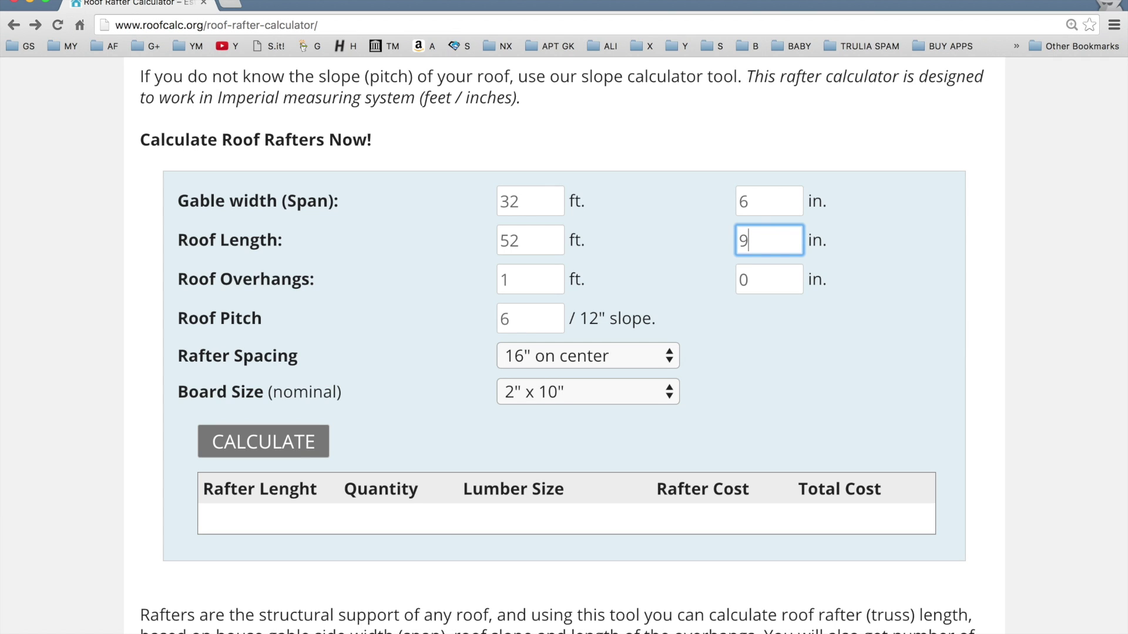
{"action": "left_click", "coordinate": [748, 279]}
{"action": "left_click_drag", "start_coordinate": [747, 279], "coordinate": [738, 279]}
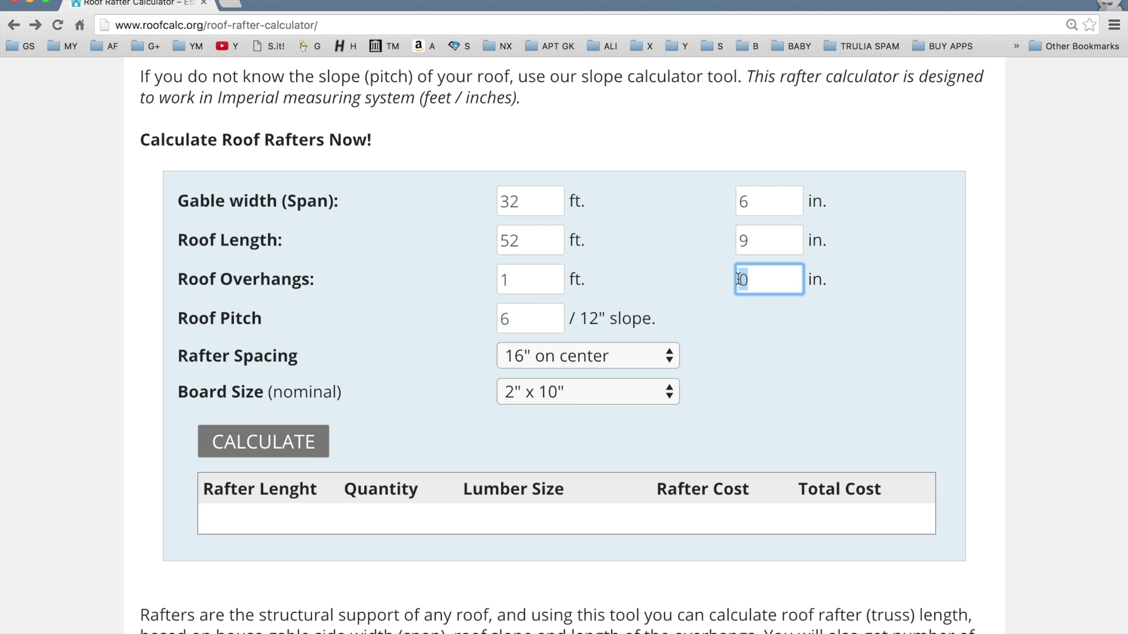
{"action": "type", "text": "6"}
- Change the roof pitch from 6/12 to 8/12
{"action": "left_click", "coordinate": [540, 317]}
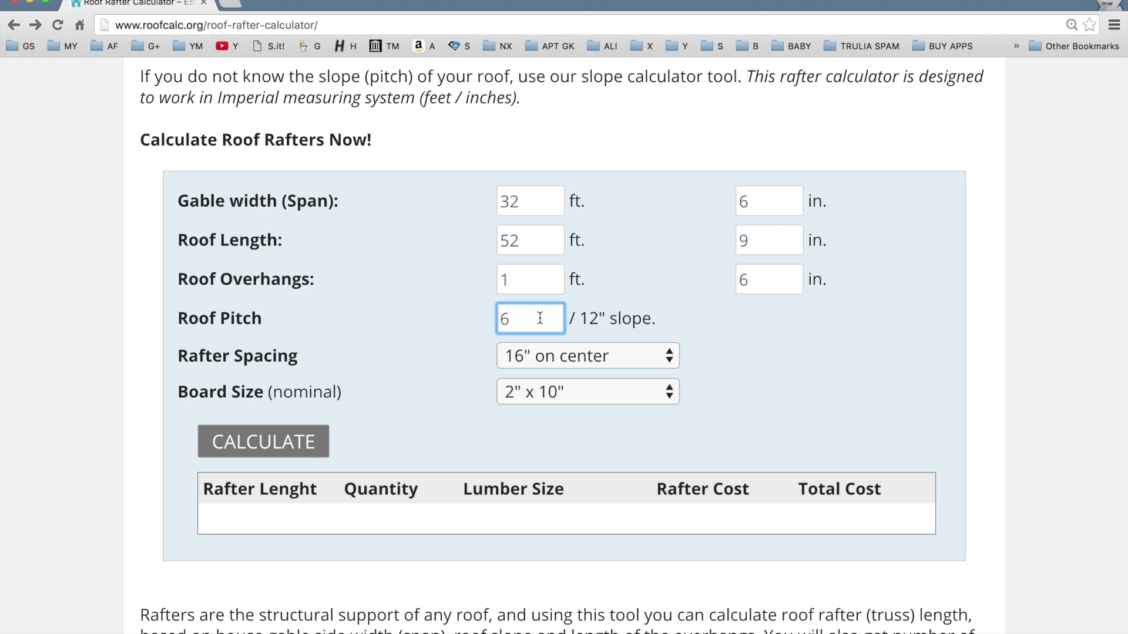
{"action": "key", "text": "BackSpace"}
{"action": "type", "text": "8"}
{"action": "left_click", "coordinate": [451, 360]}
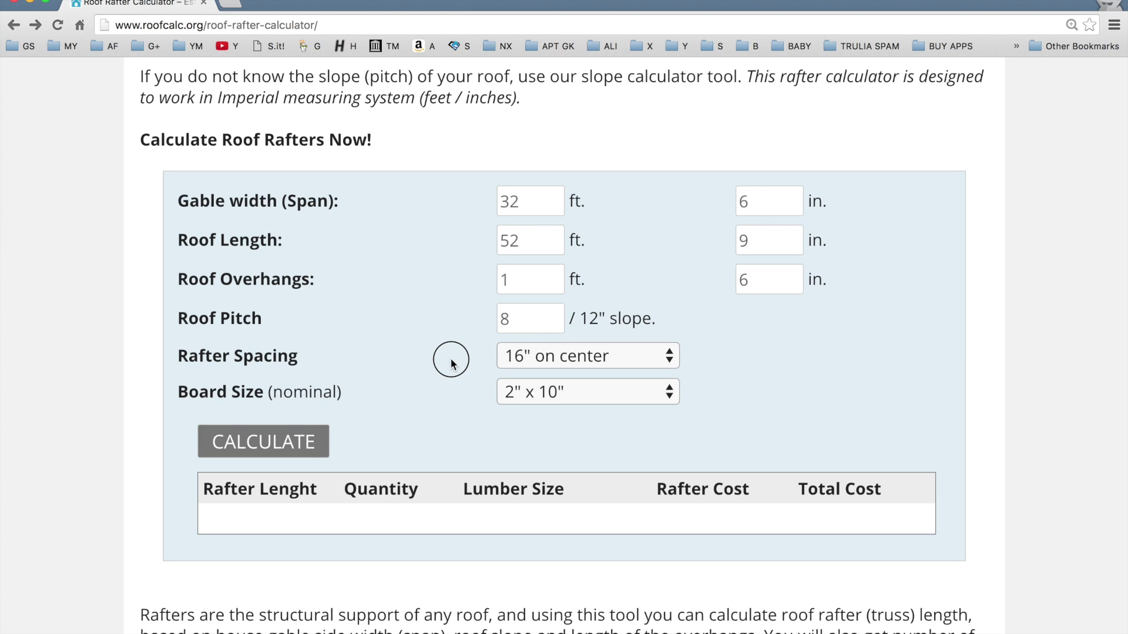
{"action": "left_click", "coordinate": [507, 357]}
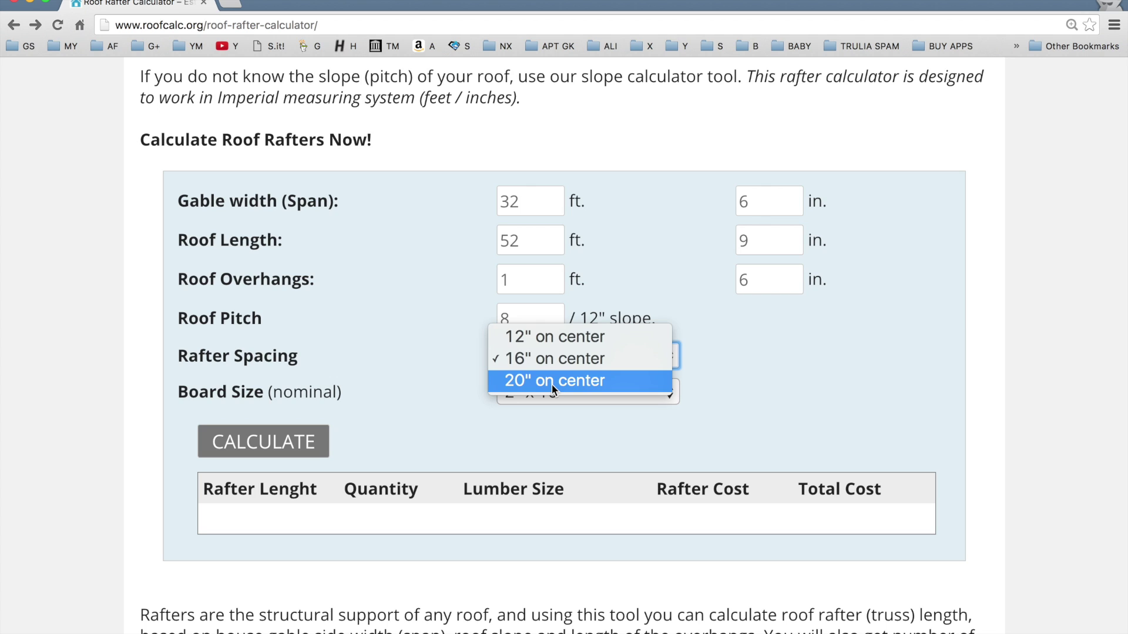
{"action": "left_click", "coordinate": [434, 365]}
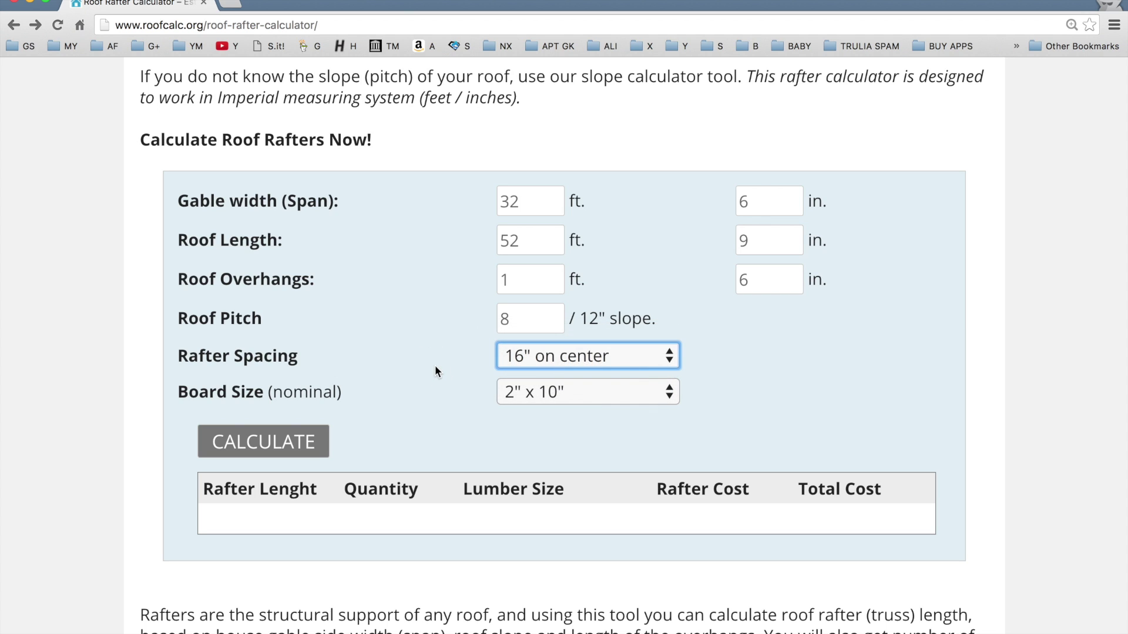
{"action": "left_click", "coordinate": [608, 397]}
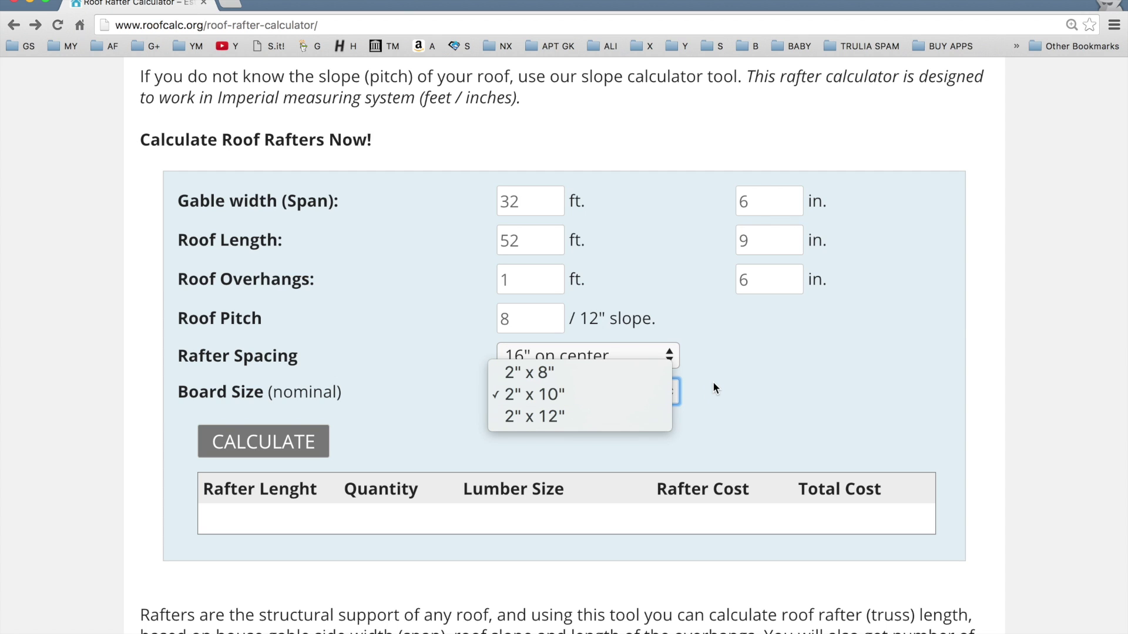
{"action": "left_click", "coordinate": [643, 396]}
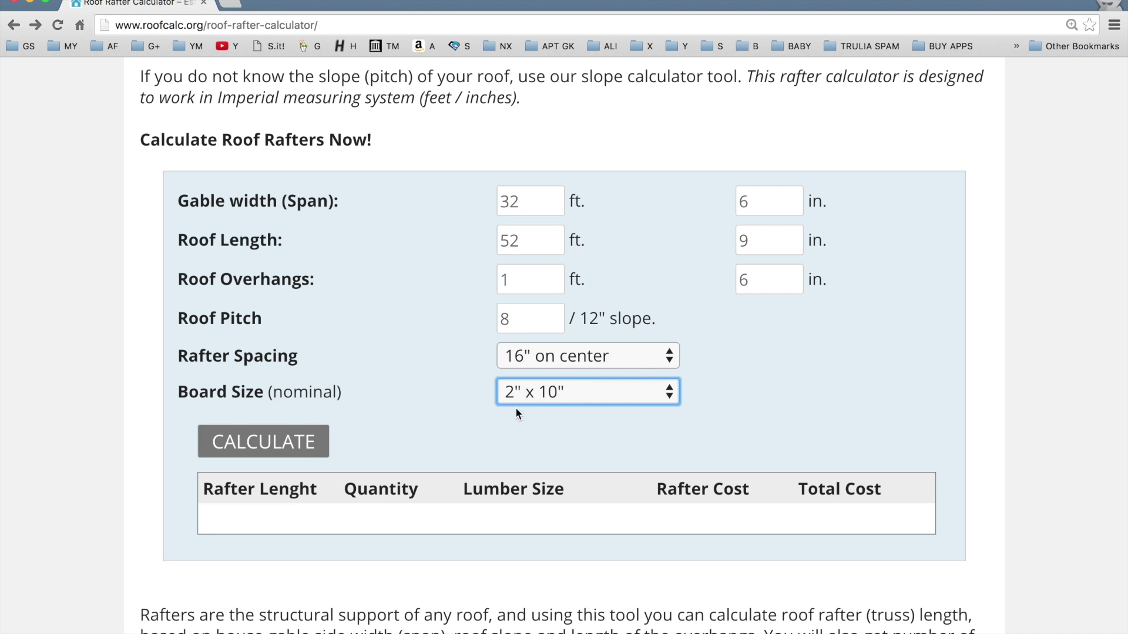
{"action": "left_click", "coordinate": [727, 386]}
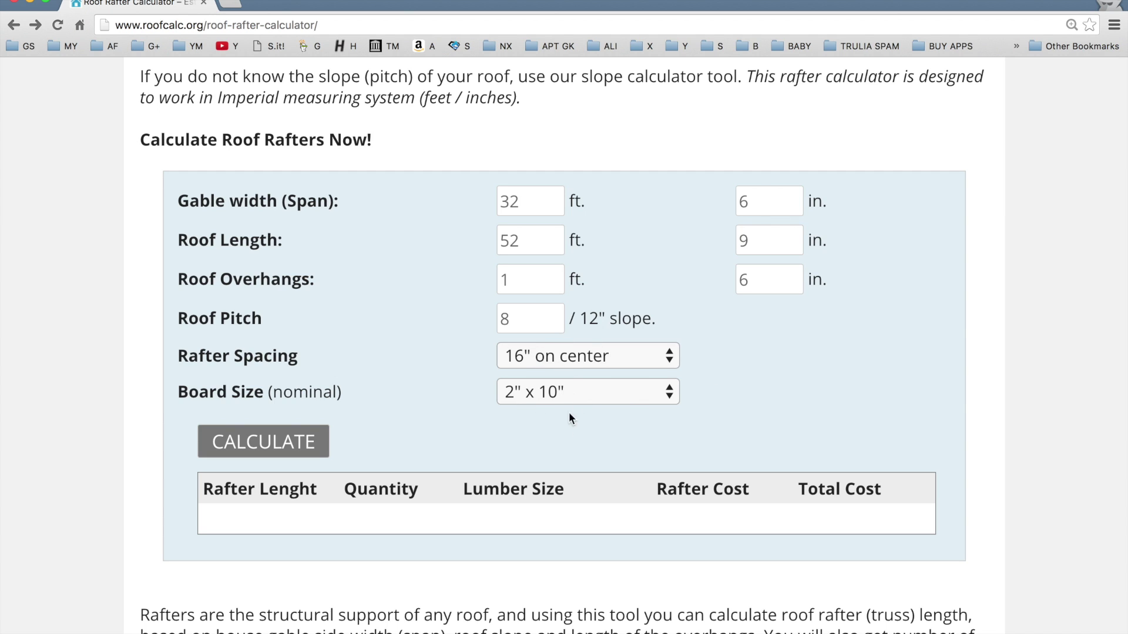
{"action": "left_click", "coordinate": [561, 390]}
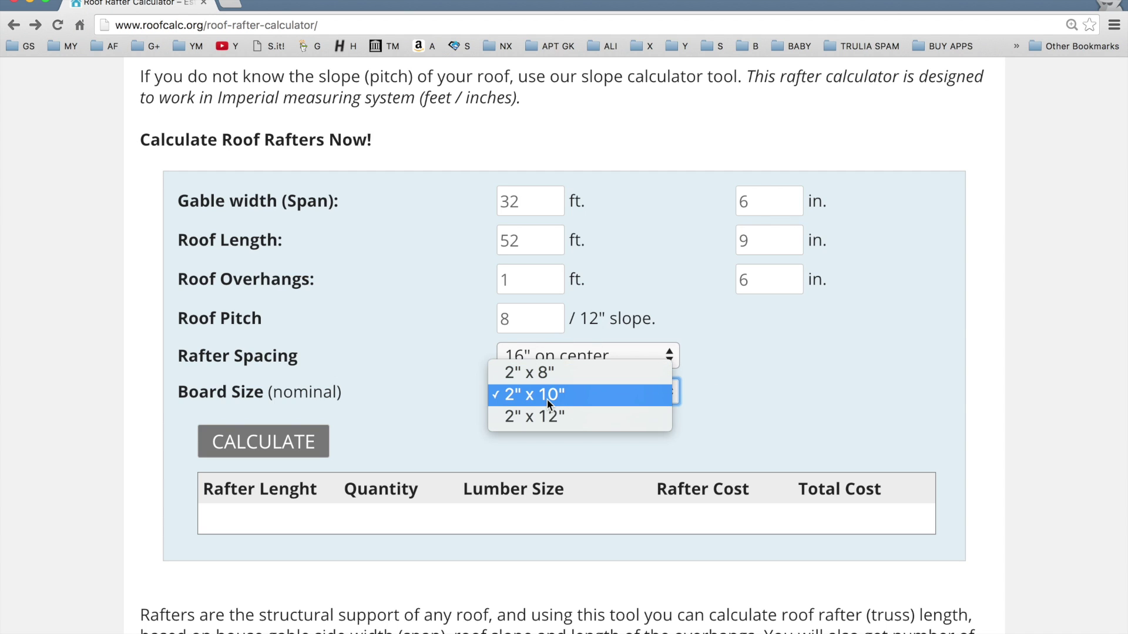
{"action": "left_click", "coordinate": [547, 398]}
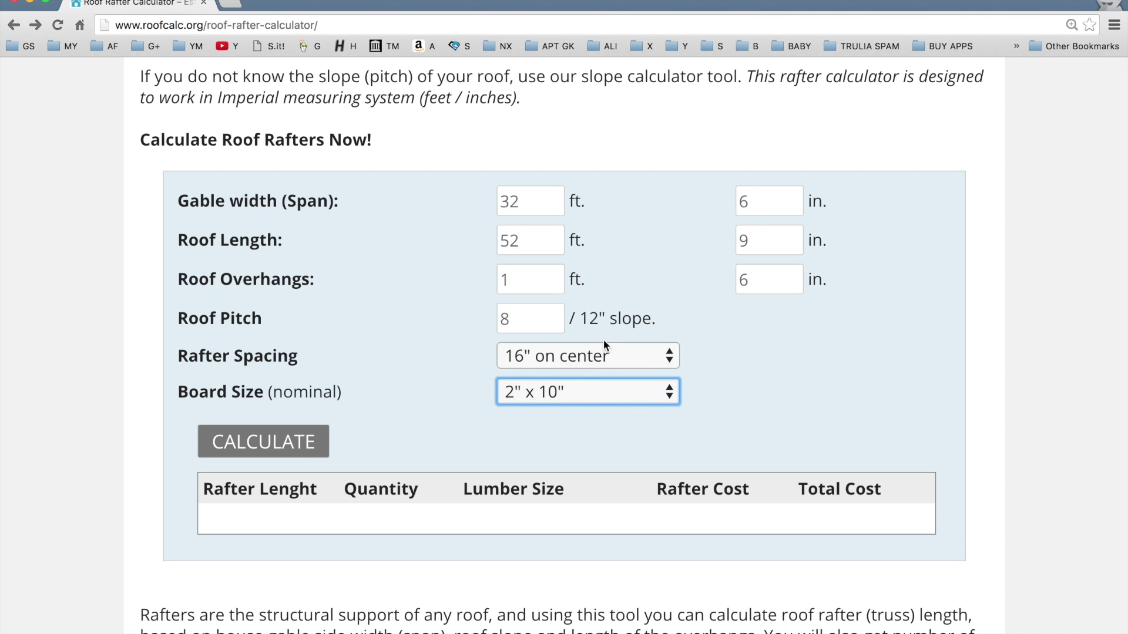
{"action": "scroll", "coordinate": [418, 376], "scroll_direction": "down", "scroll_amount": 3}
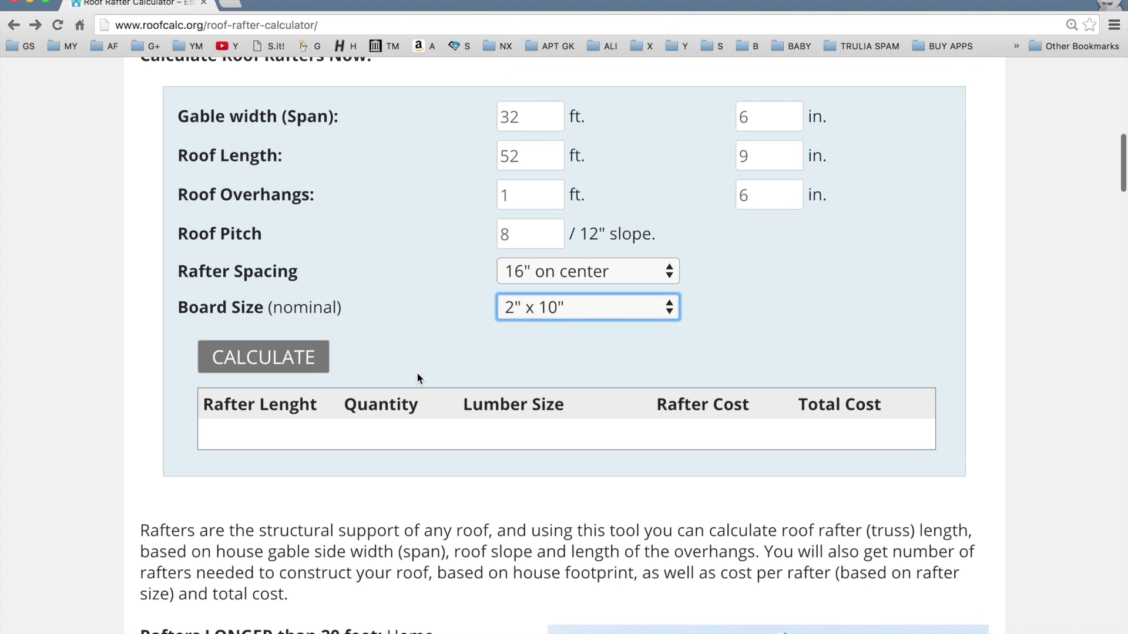
{"action": "left_click", "coordinate": [313, 362]}
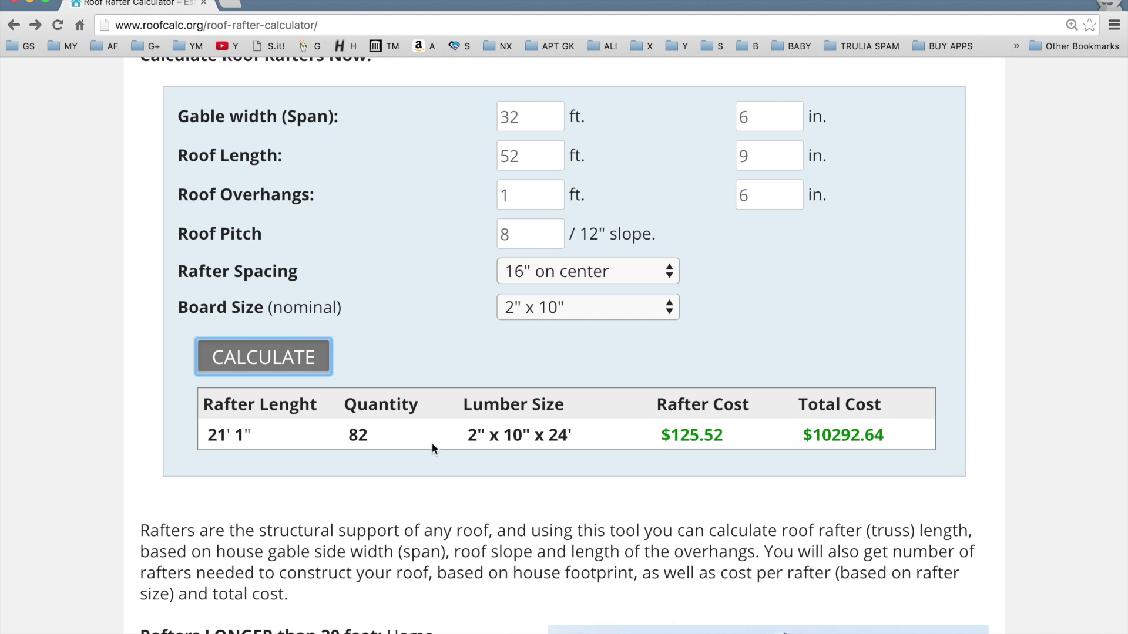
- Highlight the 21' 1" rafter length in the results table
{"action": "left_click_drag", "start_coordinate": [266, 434], "coordinate": [206, 431]}
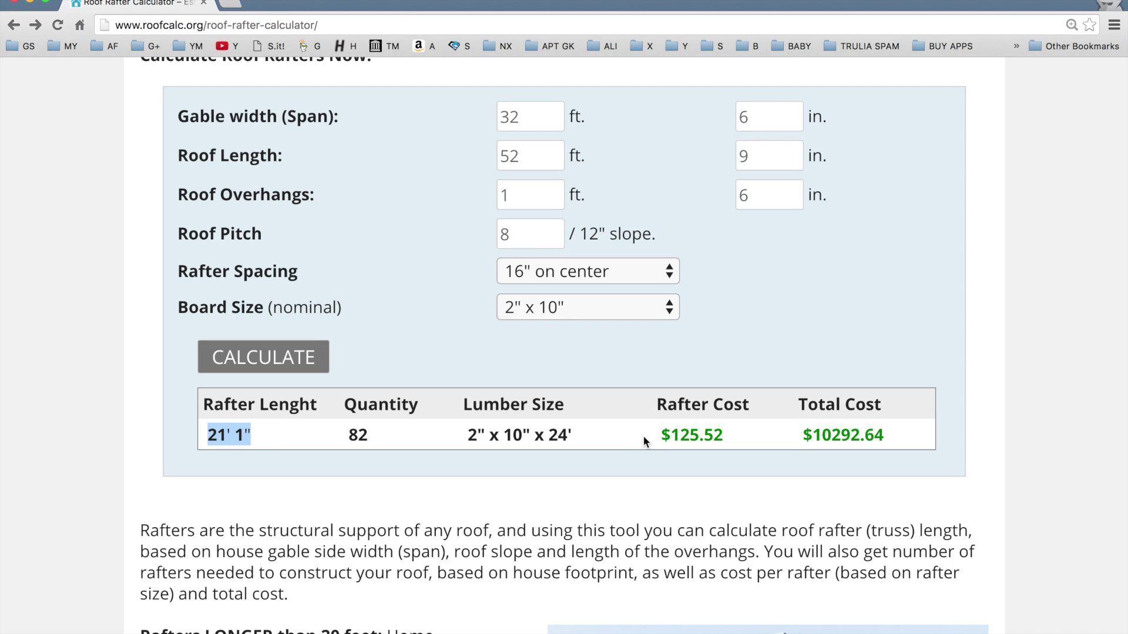
{"action": "scroll", "coordinate": [643, 436], "scroll_direction": "down", "scroll_amount": 5}
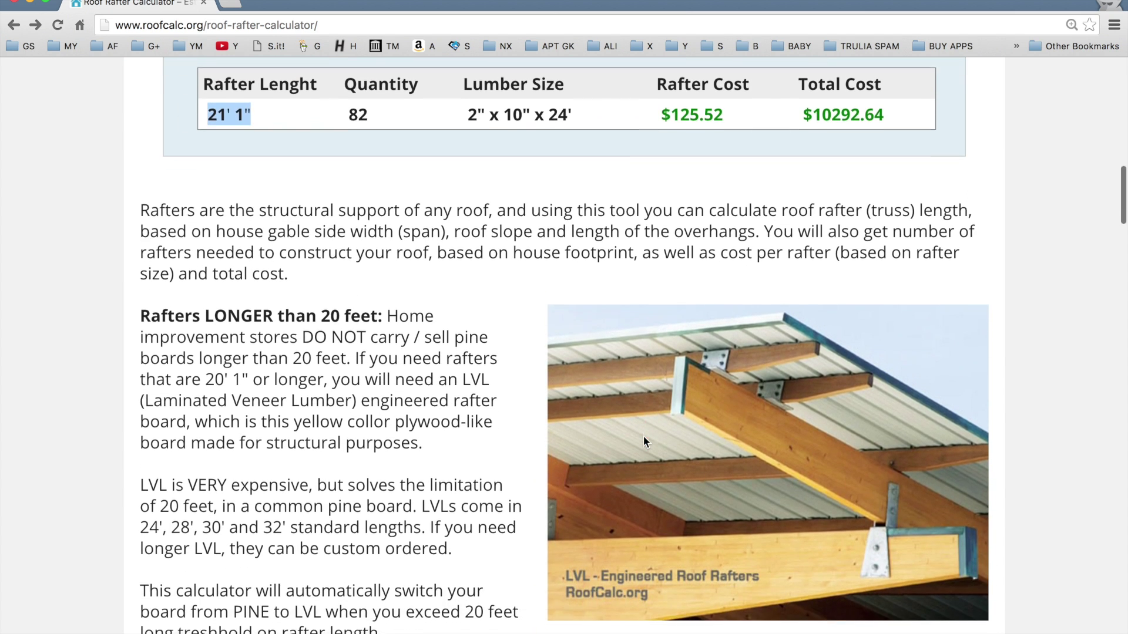
{"action": "scroll", "coordinate": [643, 437], "scroll_direction": "down", "scroll_amount": 1}
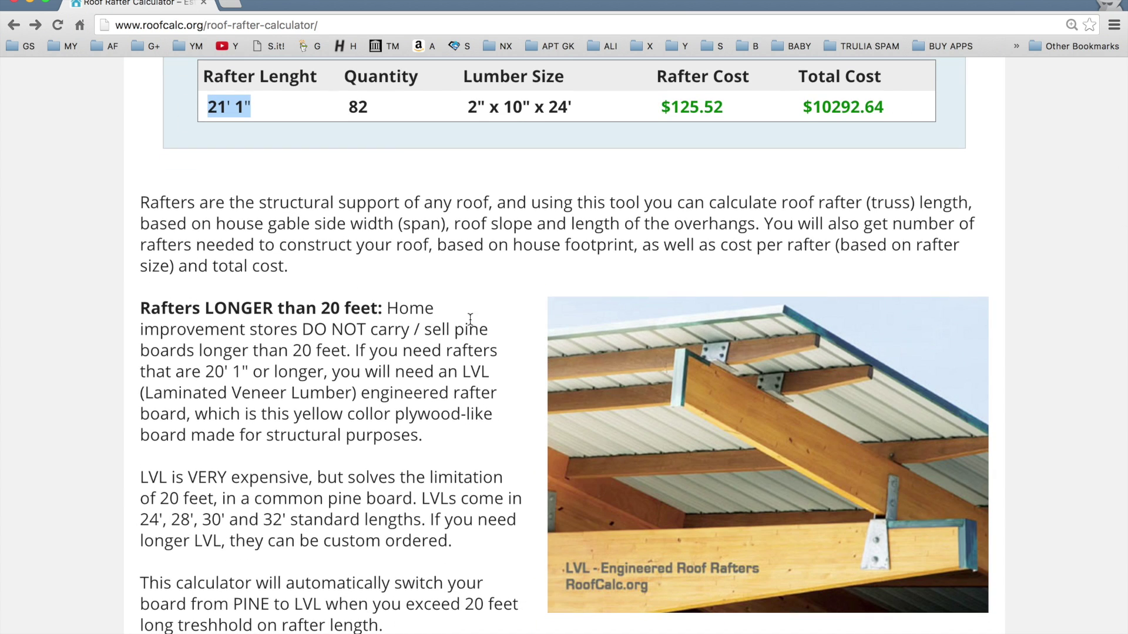
{"action": "scroll", "coordinate": [364, 331], "scroll_direction": "down", "scroll_amount": 3}
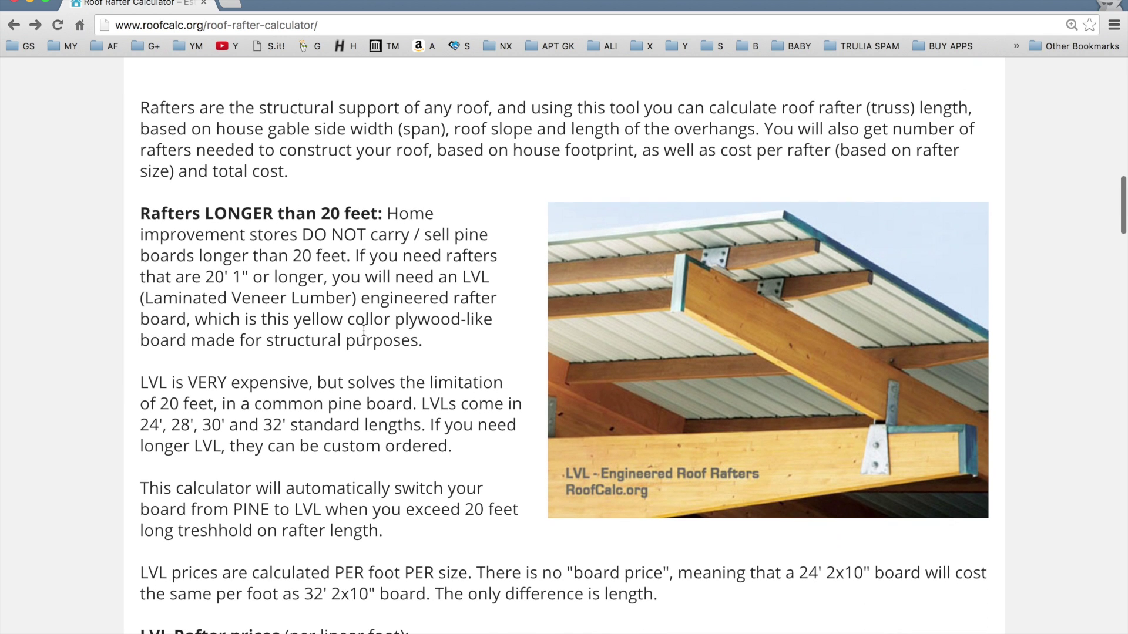
{"action": "scroll", "coordinate": [280, 266], "scroll_direction": "down", "scroll_amount": 4}
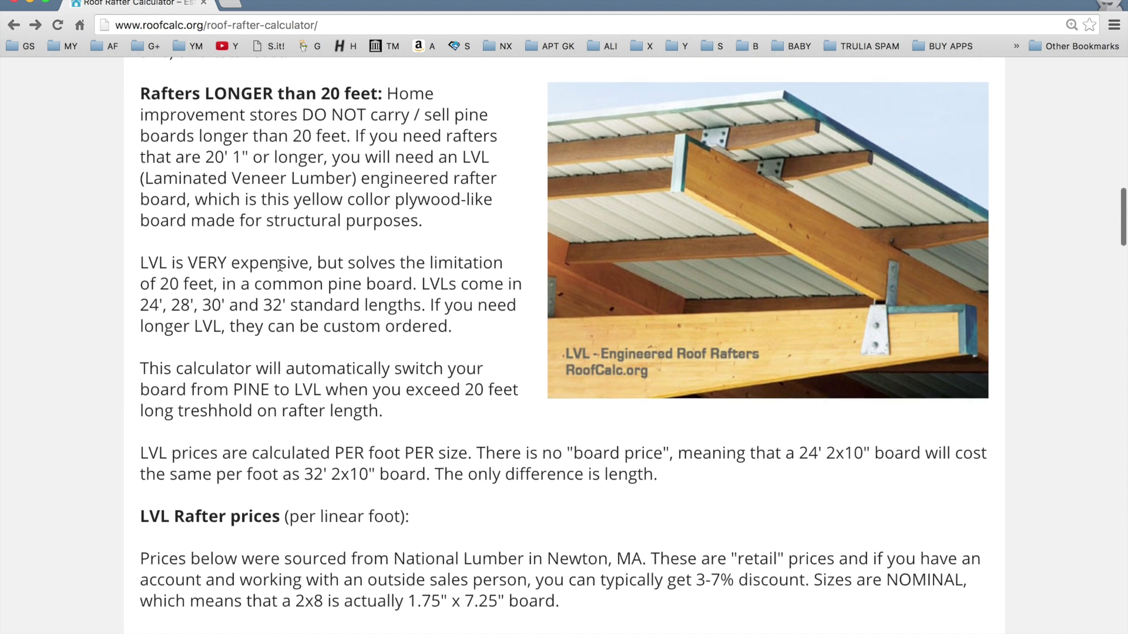
{"action": "scroll", "coordinate": [280, 266], "scroll_direction": "down", "scroll_amount": 6}
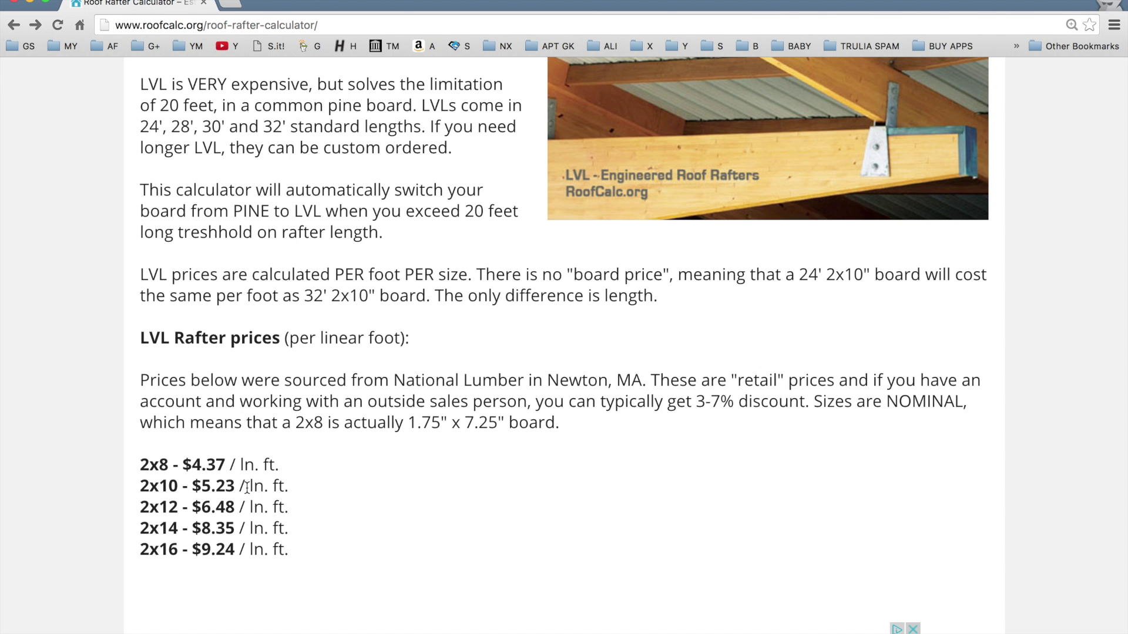
{"action": "scroll", "coordinate": [247, 489], "scroll_direction": "up", "scroll_amount": 15}
- Enter a 26 ft gable span and recalculate the rafters
{"action": "scroll", "coordinate": [247, 489], "scroll_direction": "down", "scroll_amount": 3}
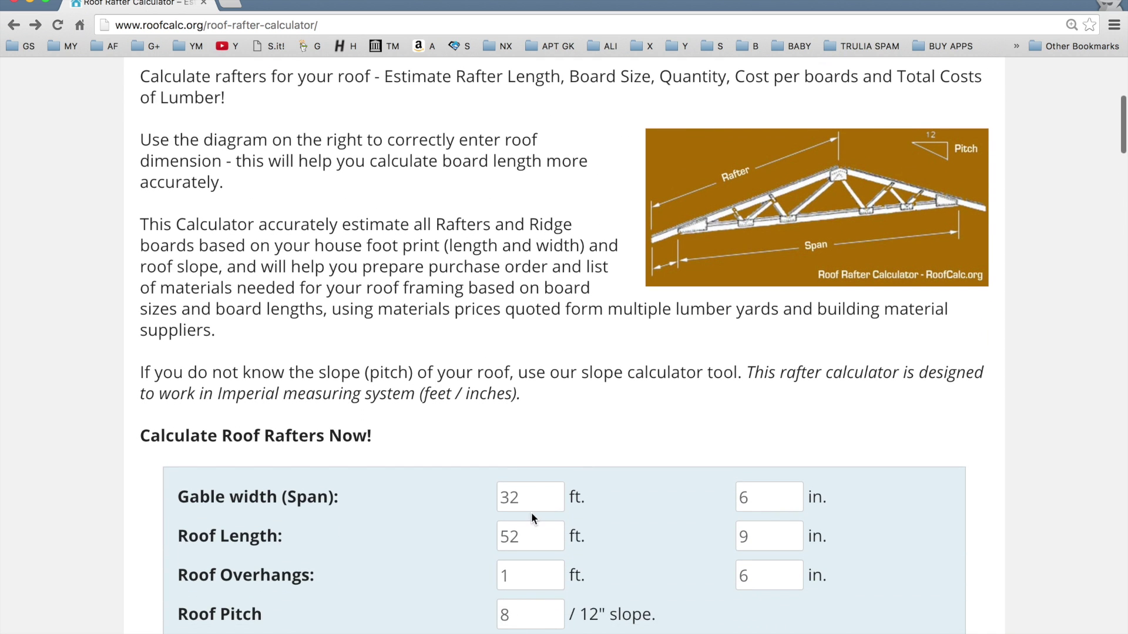
{"action": "left_click", "coordinate": [528, 497]}
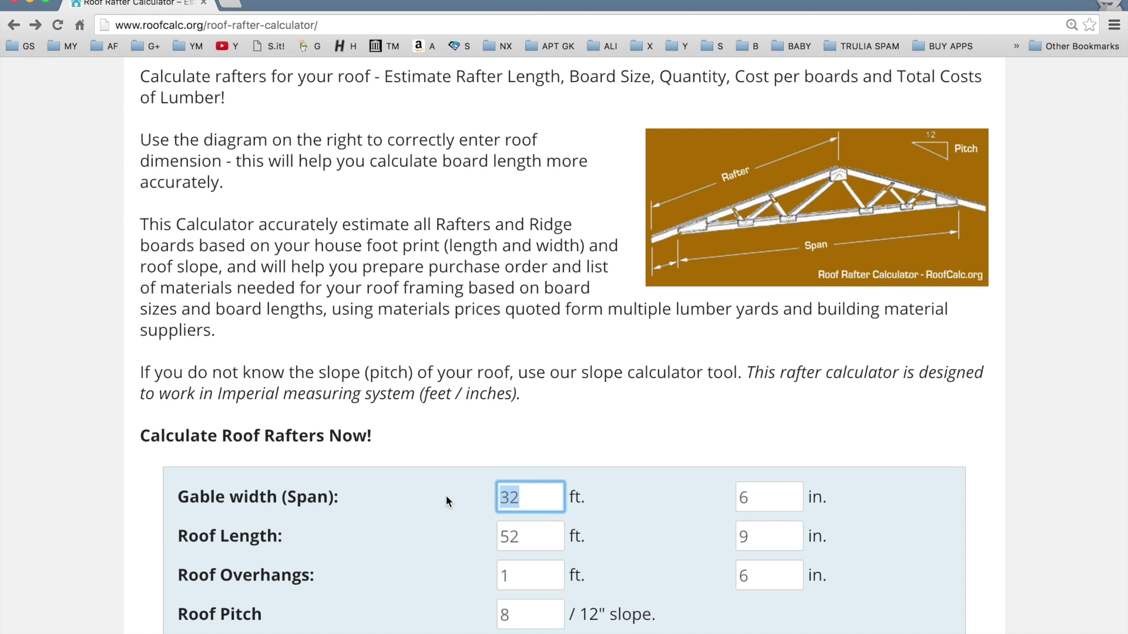
{"action": "type", "text": "62"}
{"action": "key", "text": "BackSpace"}
{"action": "key", "text": "BackSpace"}
{"action": "type", "text": "26"}
{"action": "scroll", "coordinate": [367, 484], "scroll_direction": "down", "scroll_amount": 6}
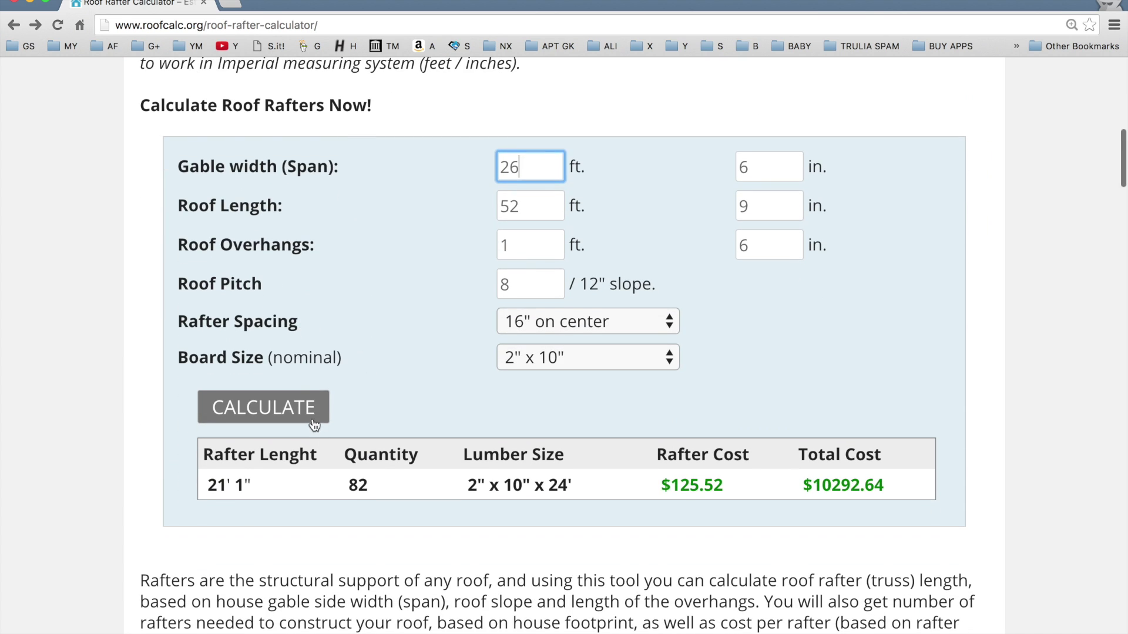
{"action": "left_click", "coordinate": [313, 422]}
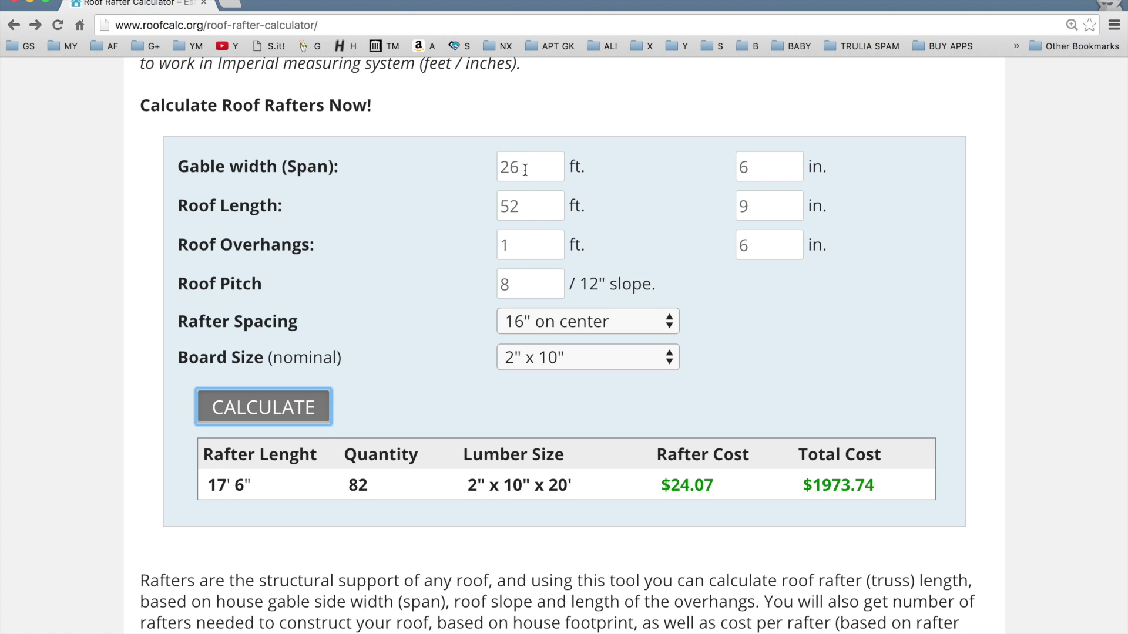
- Compare with a 36 ft span, then revert to 26 ft and recalculate
{"action": "double_click", "coordinate": [503, 168]}
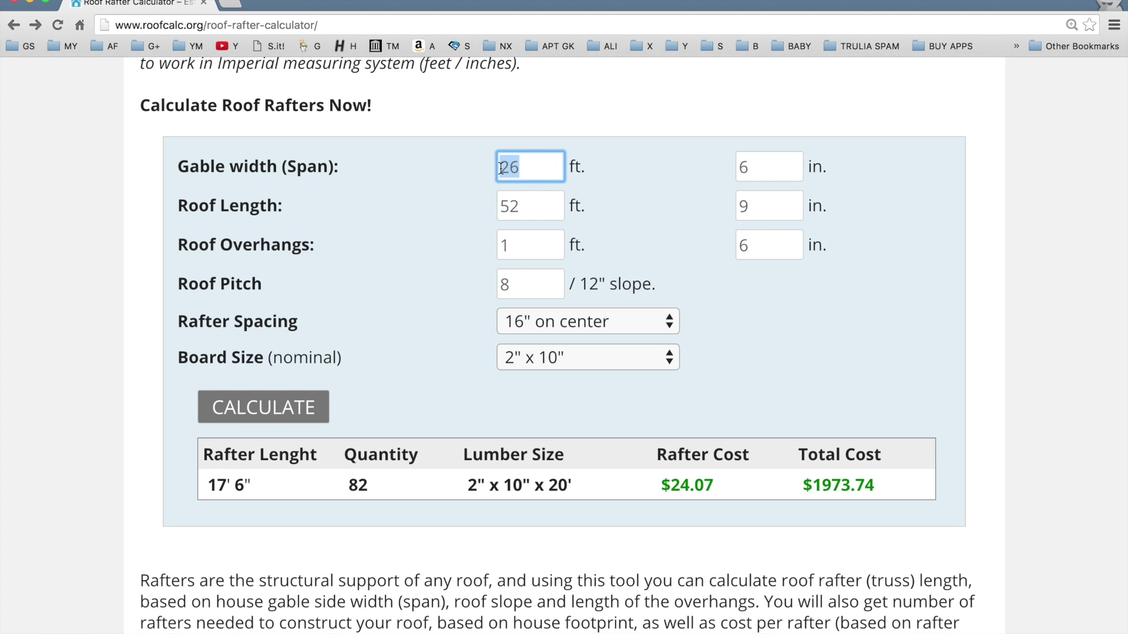
{"action": "type", "text": "36"}
{"action": "left_click", "coordinate": [293, 407]}
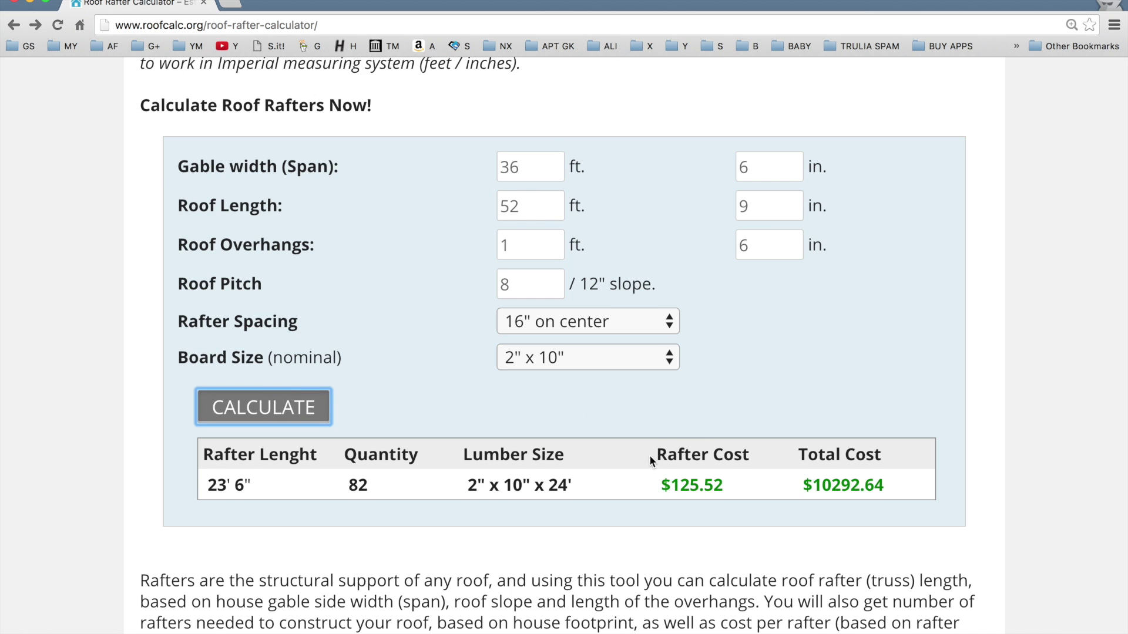
{"action": "double_click", "coordinate": [493, 170]}
{"action": "type", "text": "26"}
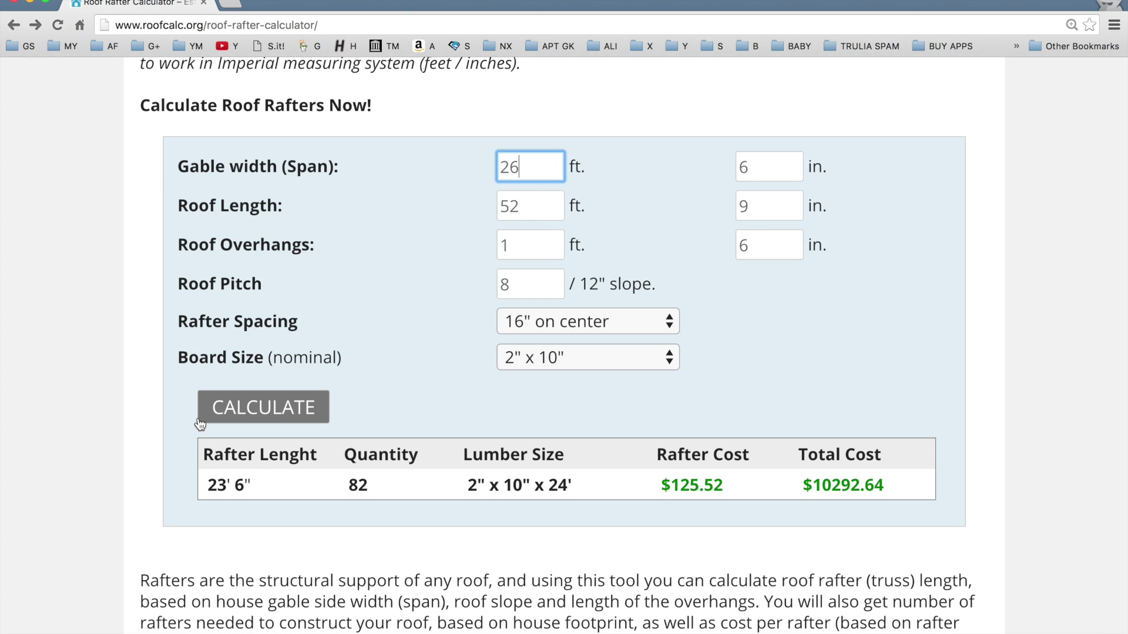
{"action": "left_click", "coordinate": [262, 405]}
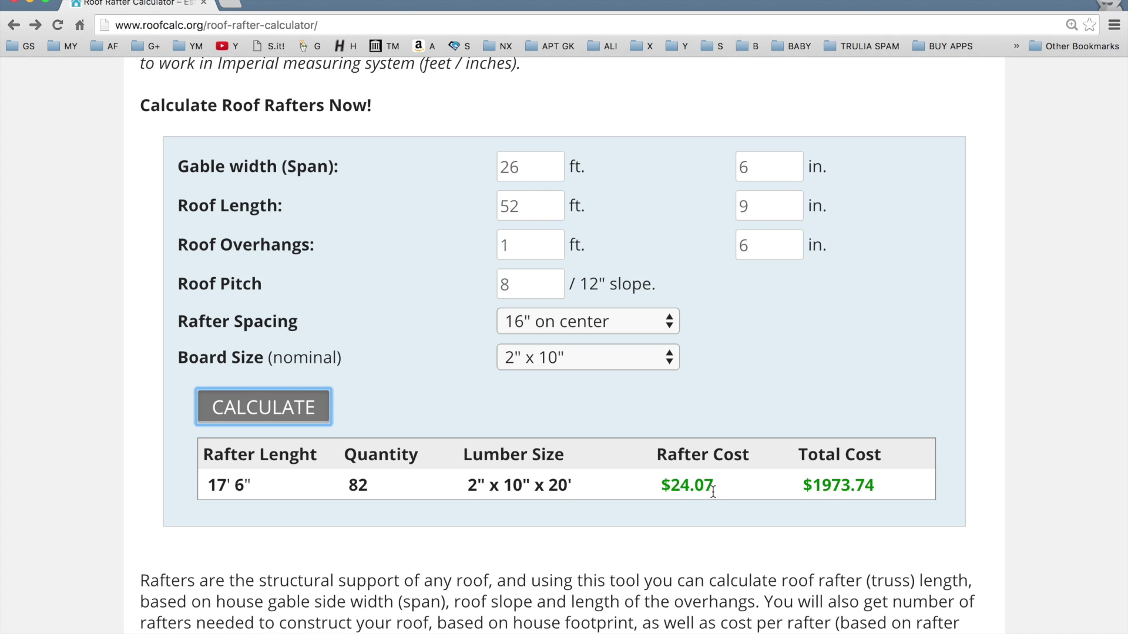
- Highlight the $24.07 per-rafter cost and the $1973.74 total cost
{"action": "left_click_drag", "start_coordinate": [658, 485], "coordinate": [722, 485]}
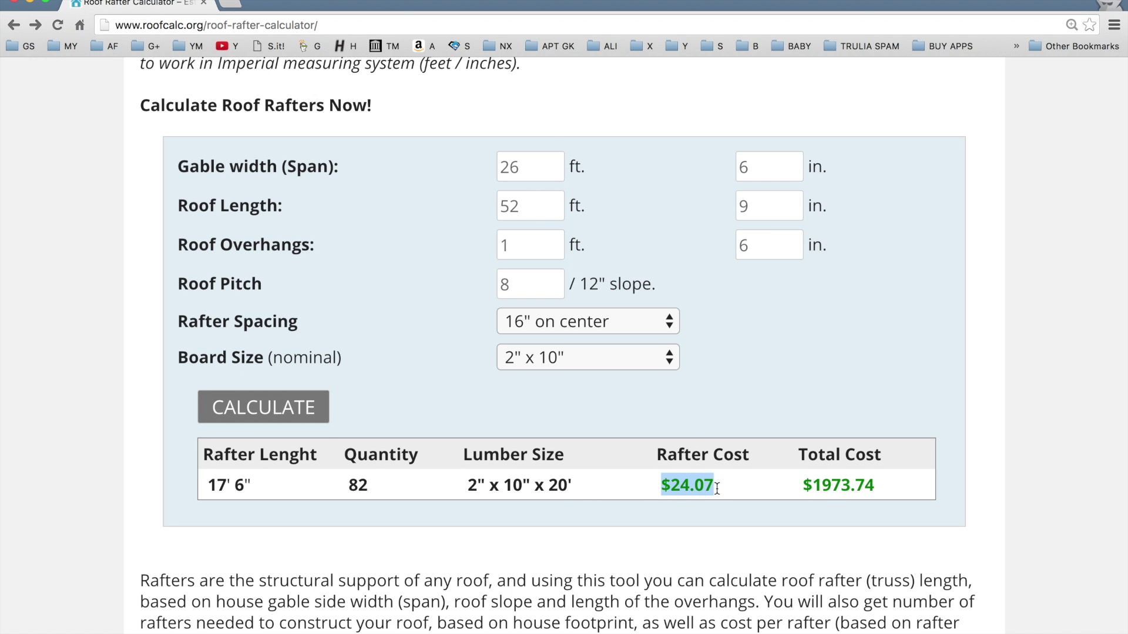
{"action": "left_click", "coordinate": [802, 485]}
{"action": "left_click_drag", "start_coordinate": [802, 485], "coordinate": [878, 483]}
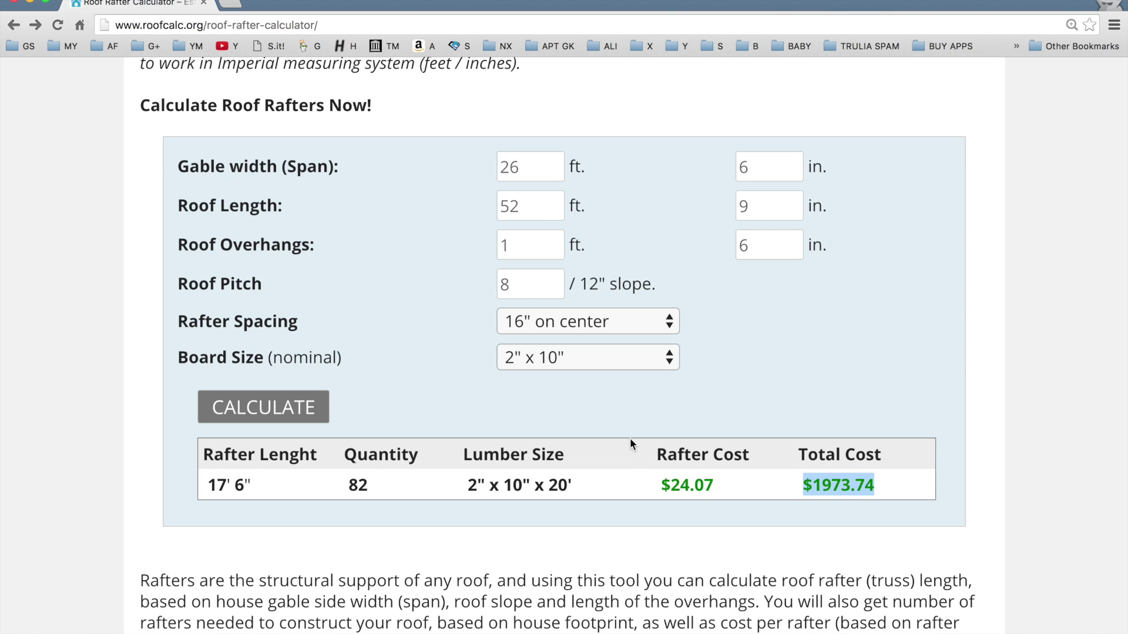
{"action": "scroll", "coordinate": [630, 439], "scroll_direction": "down", "scroll_amount": 1}
{"action": "scroll", "coordinate": [630, 438], "scroll_direction": "down", "scroll_amount": 2}
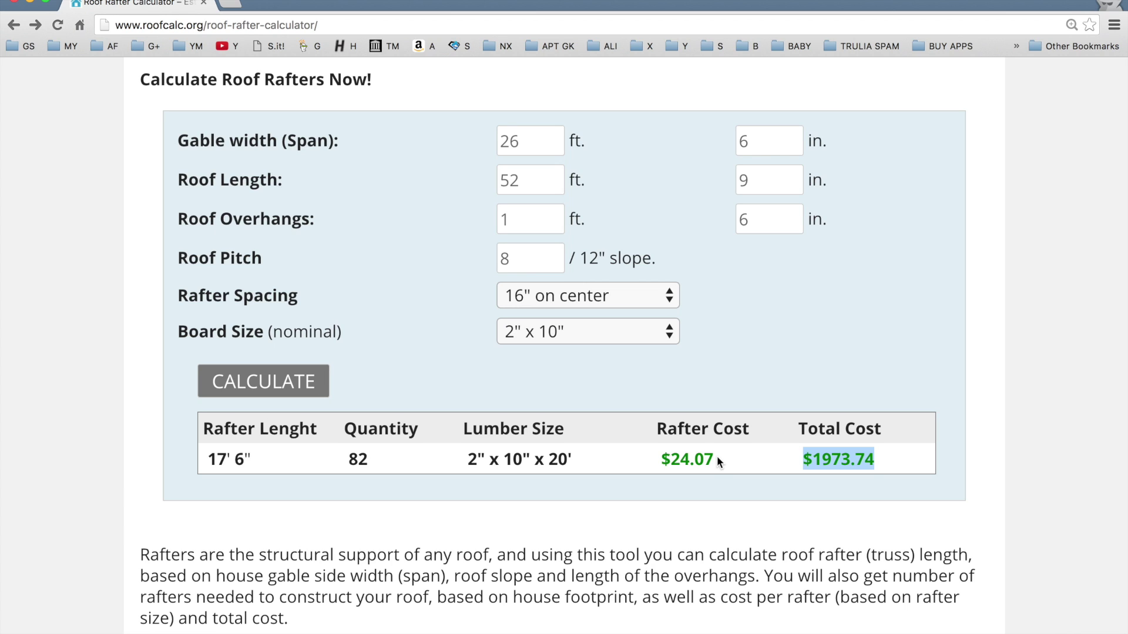
{"action": "left_click", "coordinate": [716, 457]}
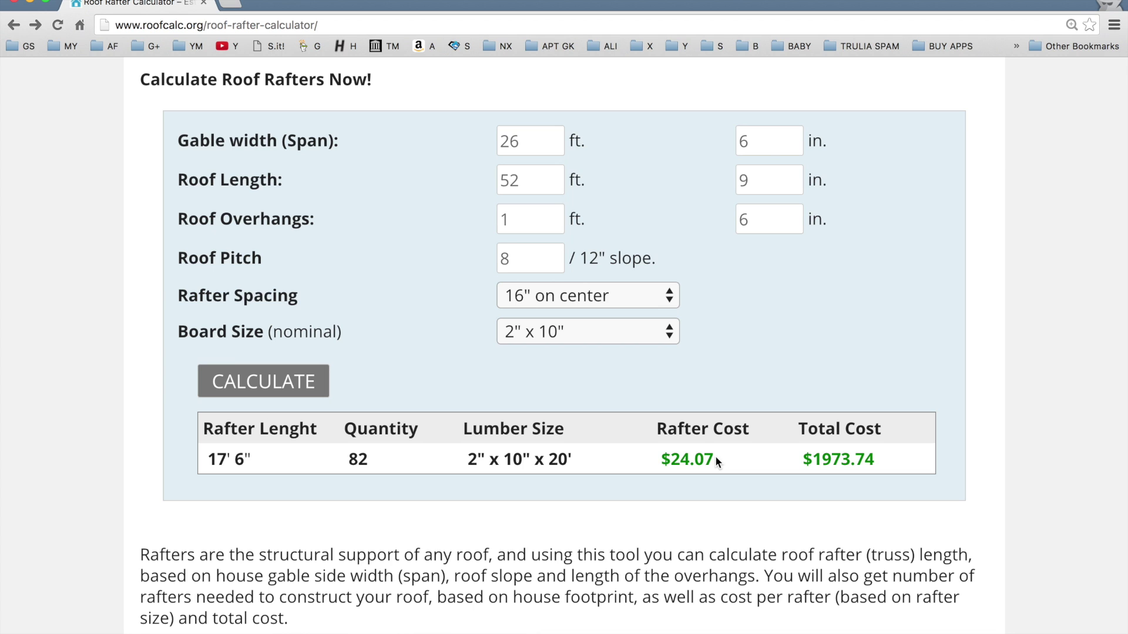
{"action": "scroll", "coordinate": [716, 462], "scroll_direction": "down", "scroll_amount": 2}
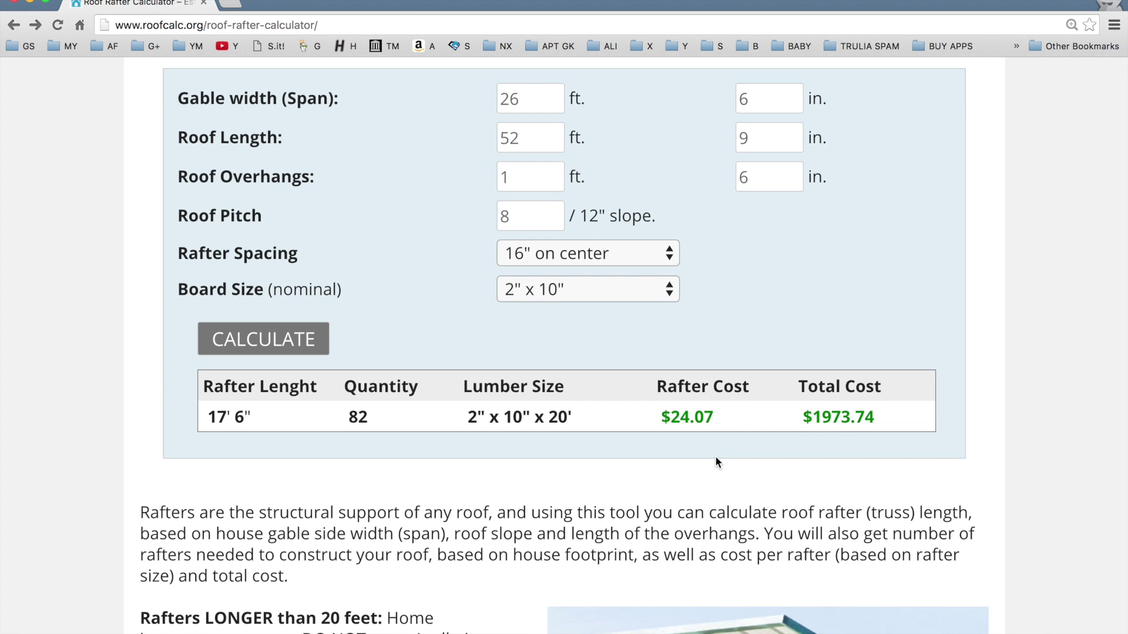
{"action": "scroll", "coordinate": [716, 462], "scroll_direction": "down", "scroll_amount": 5}
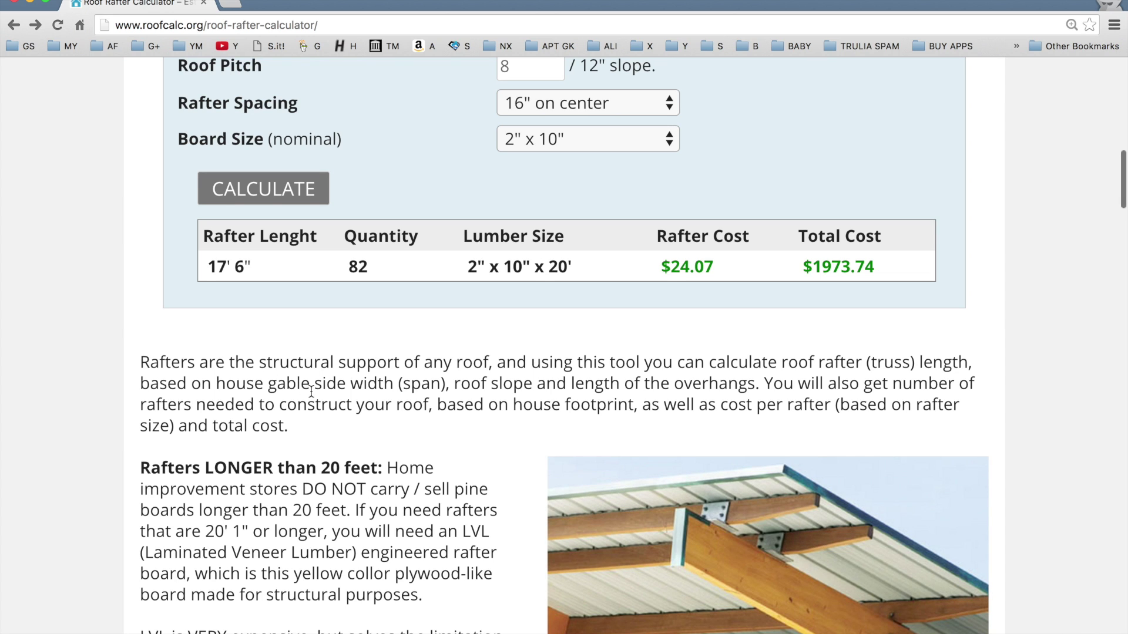
{"action": "scroll", "coordinate": [311, 391], "scroll_direction": "down", "scroll_amount": 2}
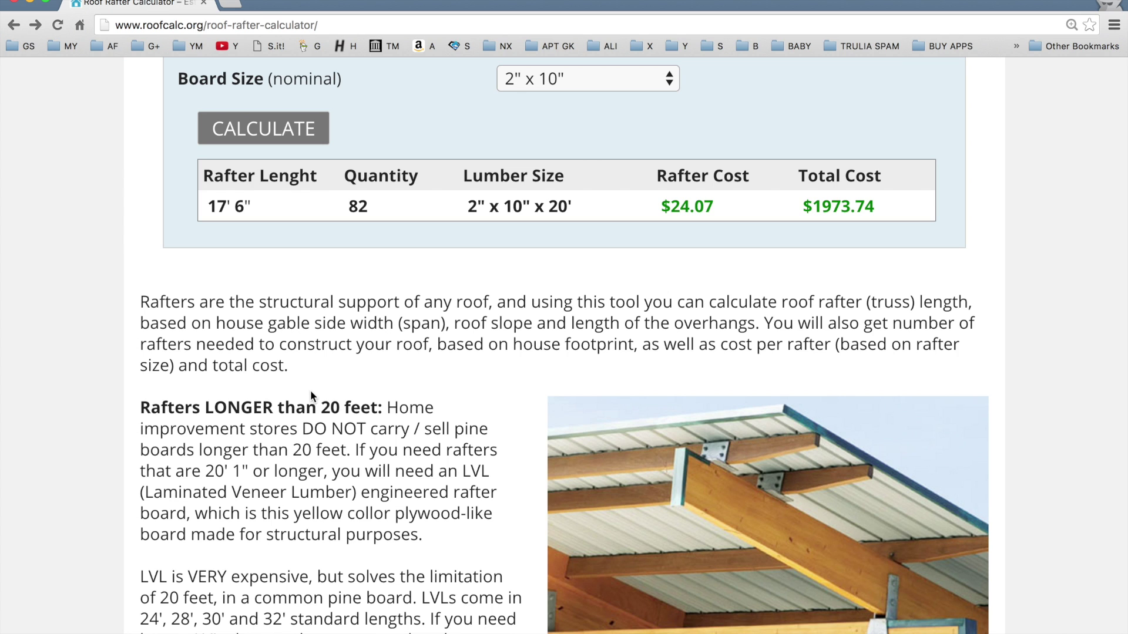
{"action": "scroll", "coordinate": [404, 336], "scroll_direction": "up", "scroll_amount": 10}
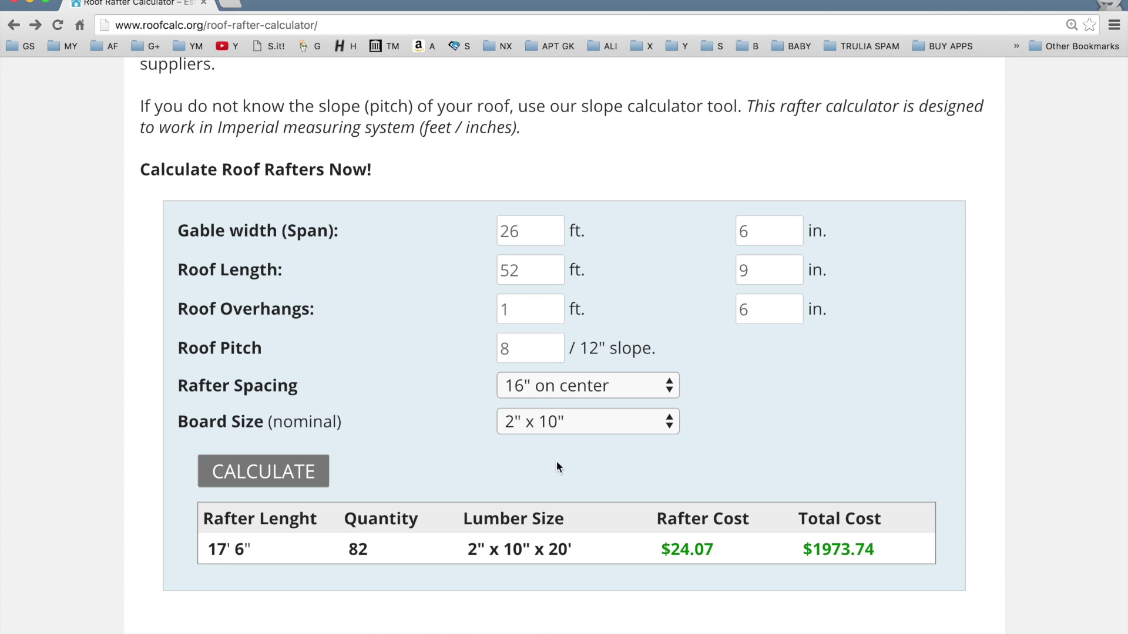
- Recalculate with 20" on-center spacing, giving 66 rafters at $1588.62 total
{"action": "left_click", "coordinate": [551, 389]}
{"action": "left_click", "coordinate": [579, 411]}
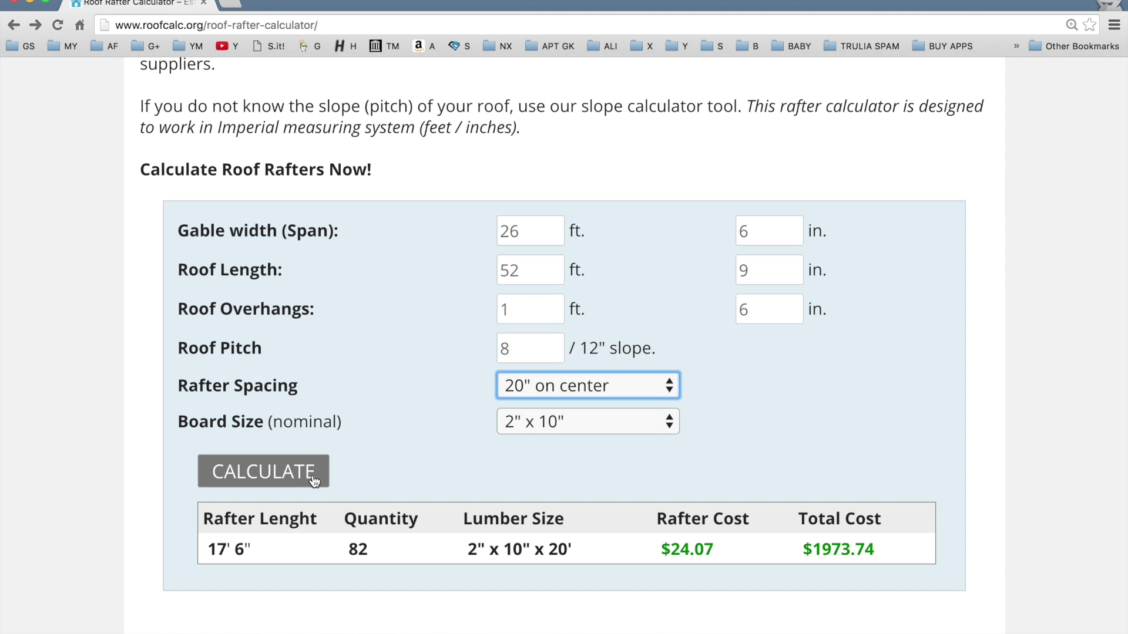
{"action": "left_click", "coordinate": [314, 482]}
{"action": "left_click_drag", "start_coordinate": [469, 550], "coordinate": [573, 555]}
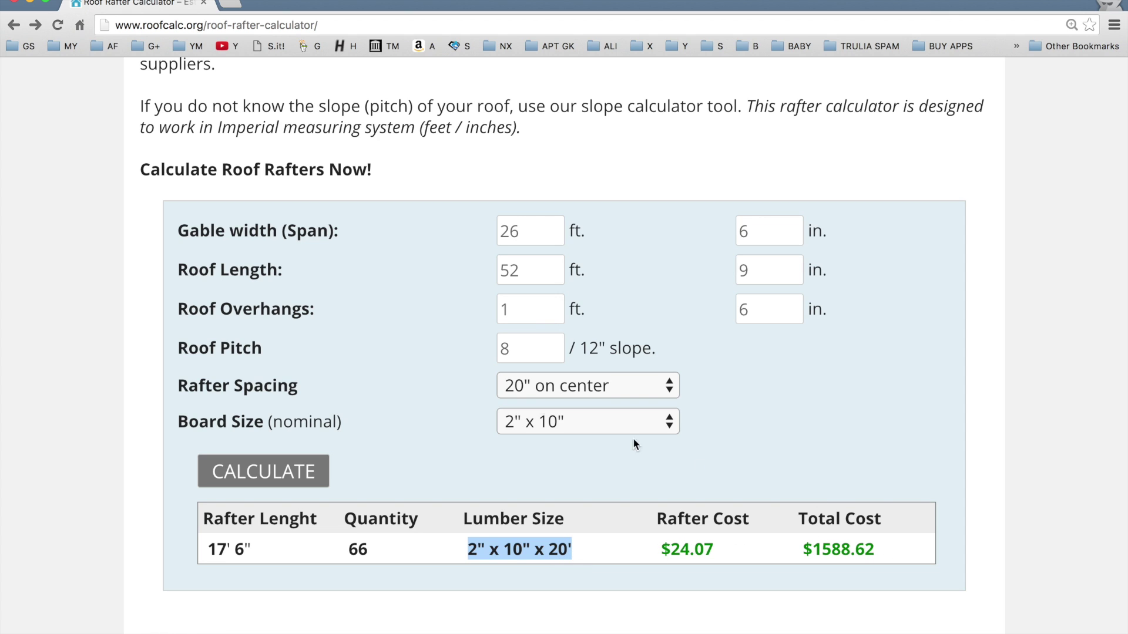
- Review the results, then go to the site's home-page Roof Calculator
{"action": "scroll", "coordinate": [471, 368], "scroll_direction": "up", "scroll_amount": 5}
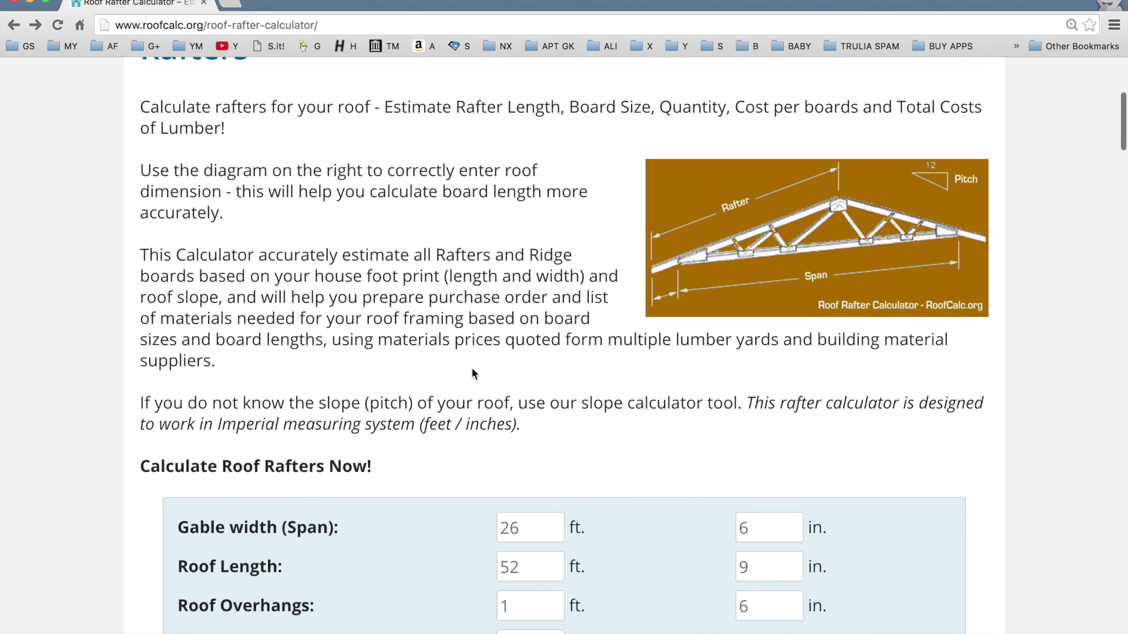
{"action": "scroll", "coordinate": [471, 368], "scroll_direction": "up", "scroll_amount": 4}
{"action": "scroll", "coordinate": [472, 367], "scroll_direction": "down", "scroll_amount": 6}
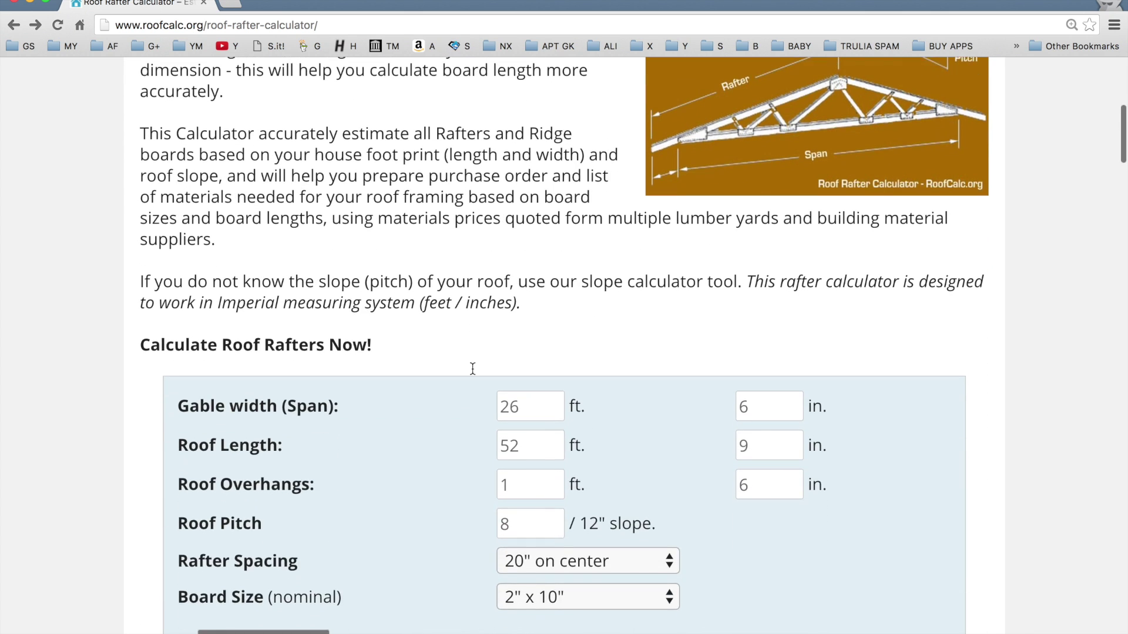
{"action": "scroll", "coordinate": [472, 369], "scroll_direction": "down", "scroll_amount": 2}
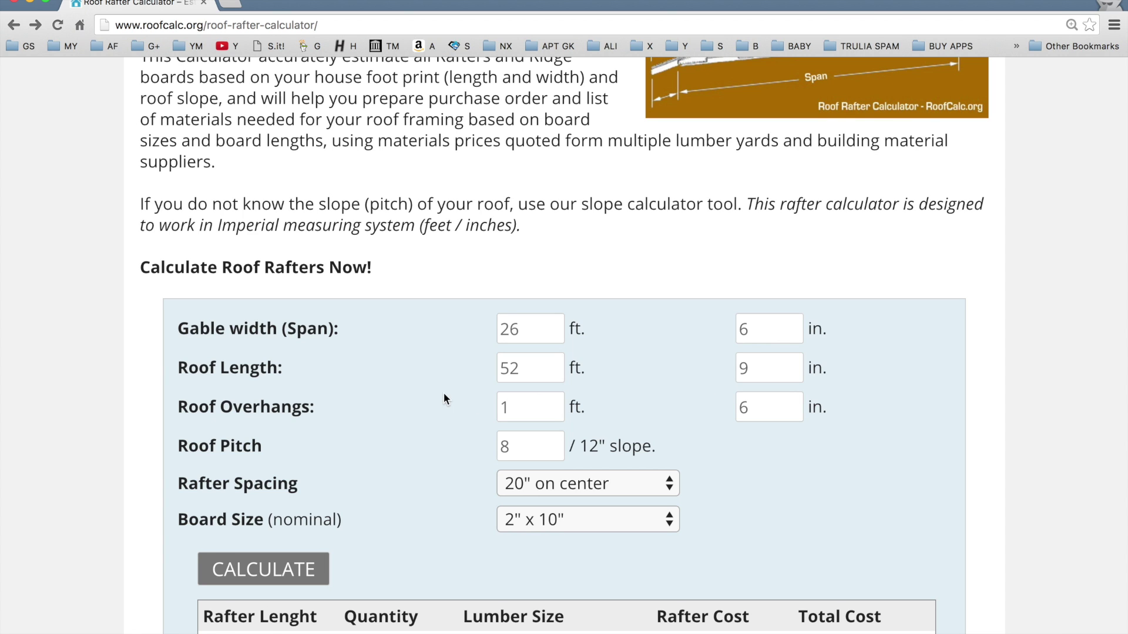
{"action": "scroll", "coordinate": [442, 393], "scroll_direction": "down", "scroll_amount": 3}
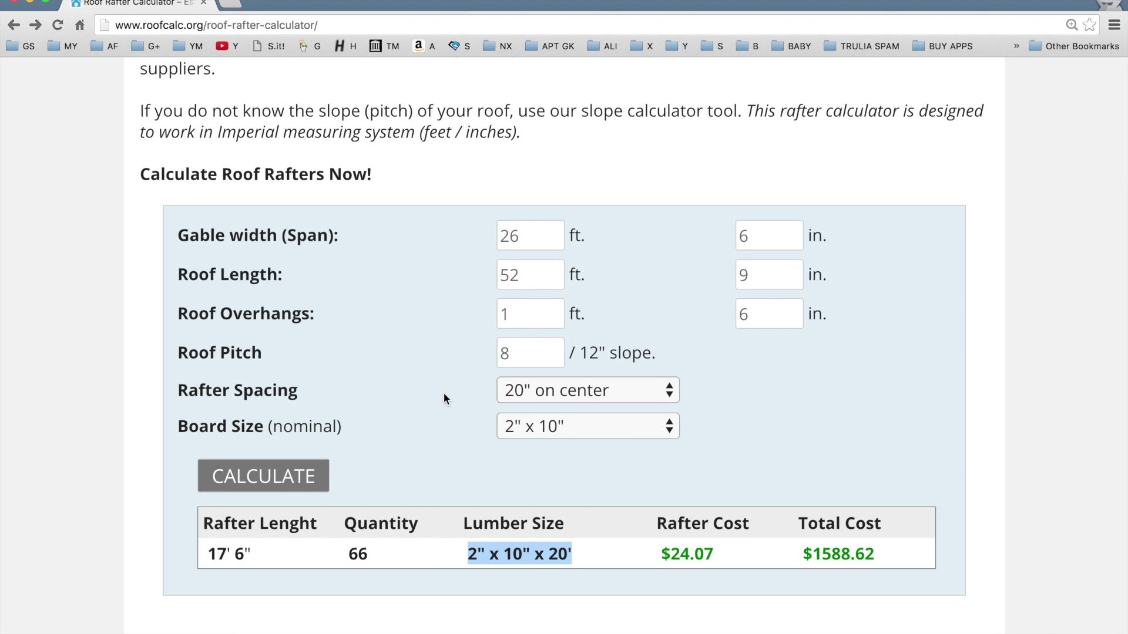
{"action": "scroll", "coordinate": [444, 395], "scroll_direction": "down", "scroll_amount": 1}
{"action": "scroll", "coordinate": [444, 395], "scroll_direction": "up", "scroll_amount": 5}
{"action": "scroll", "coordinate": [443, 393], "scroll_direction": "up", "scroll_amount": 7}
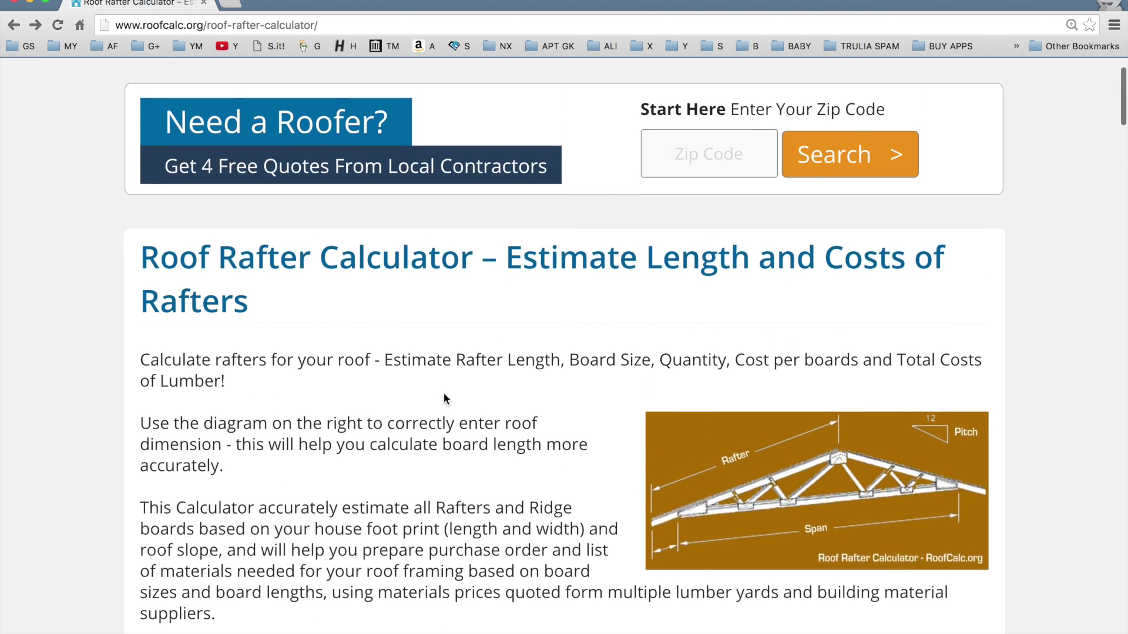
{"action": "mouse_move", "coordinate": [154, 127]}
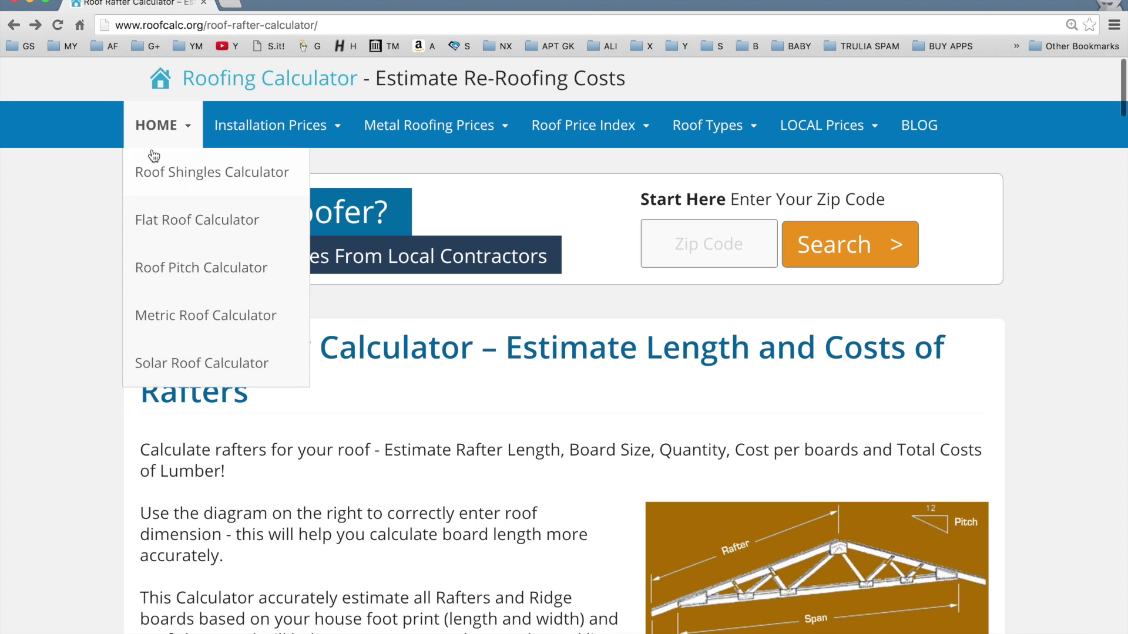
{"action": "left_click", "coordinate": [155, 136]}
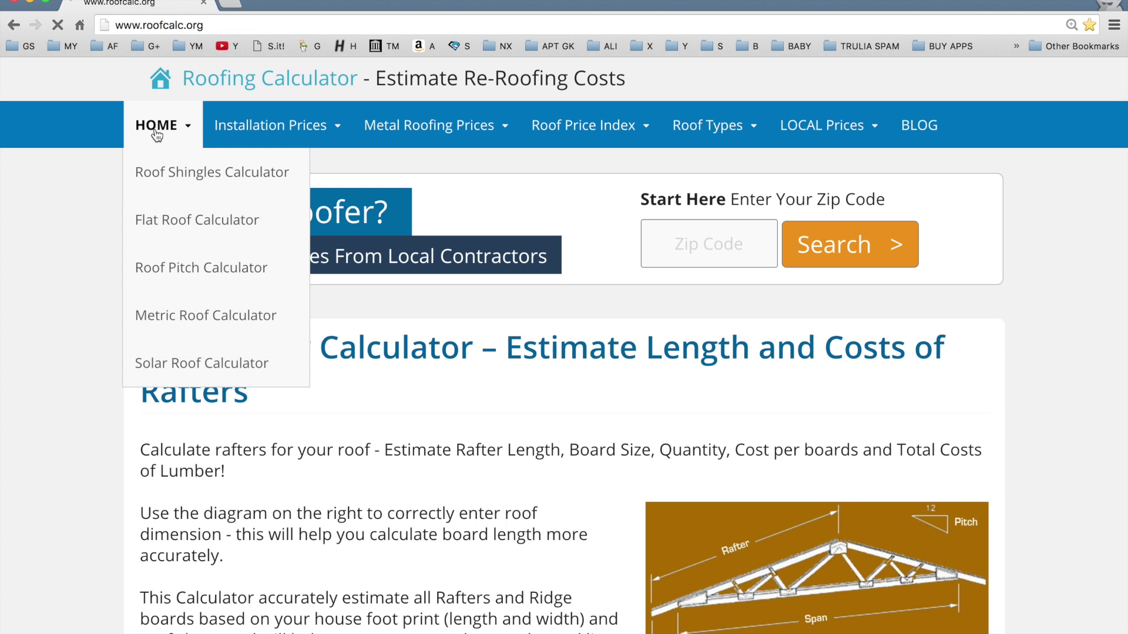
{"action": "scroll", "coordinate": [303, 317], "scroll_direction": "down", "scroll_amount": 4}
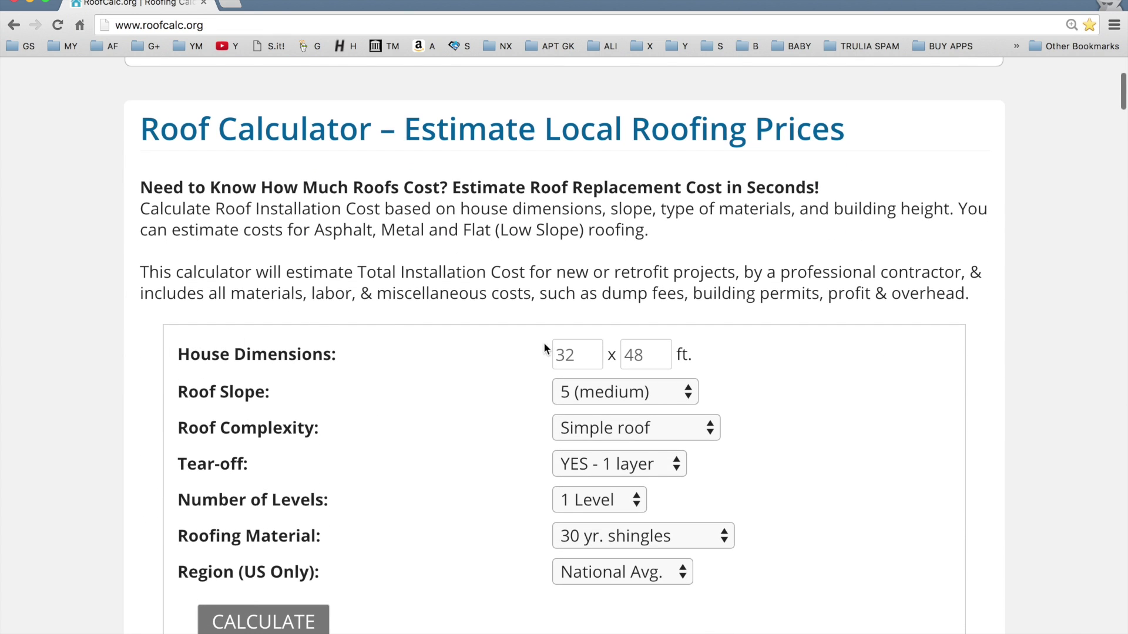
- Calculate the 32 x 48 ft roof estimate: $4735 low, $5919 mid, $7398 high
{"action": "scroll", "coordinate": [288, 517], "scroll_direction": "down", "scroll_amount": 4}
{"action": "left_click", "coordinate": [291, 432]}
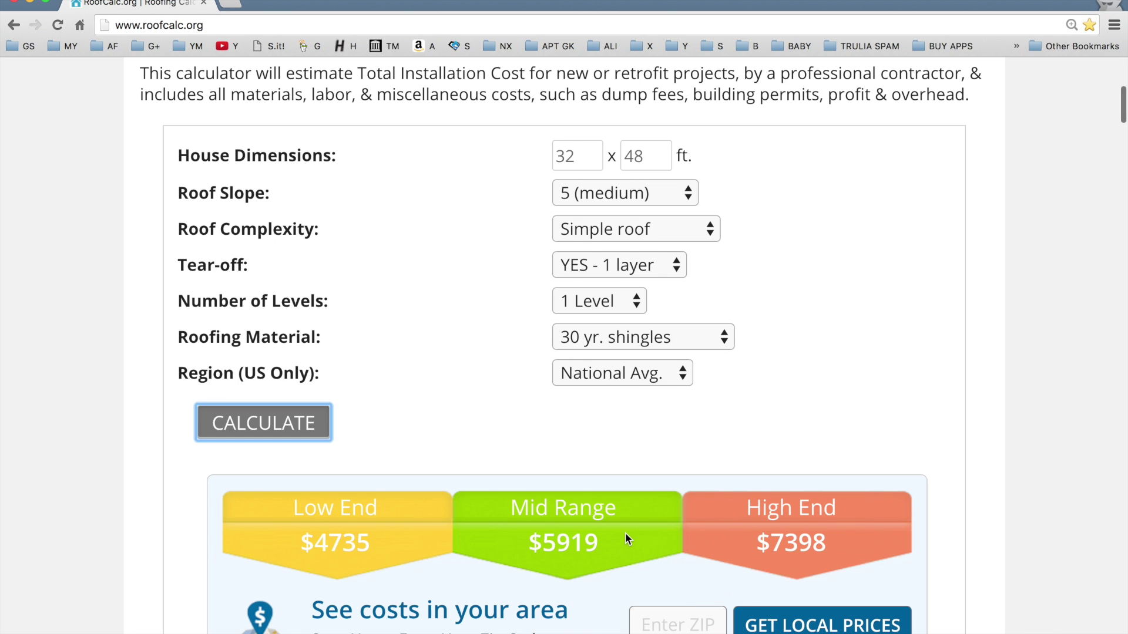
{"action": "scroll", "coordinate": [625, 533], "scroll_direction": "down", "scroll_amount": 2}
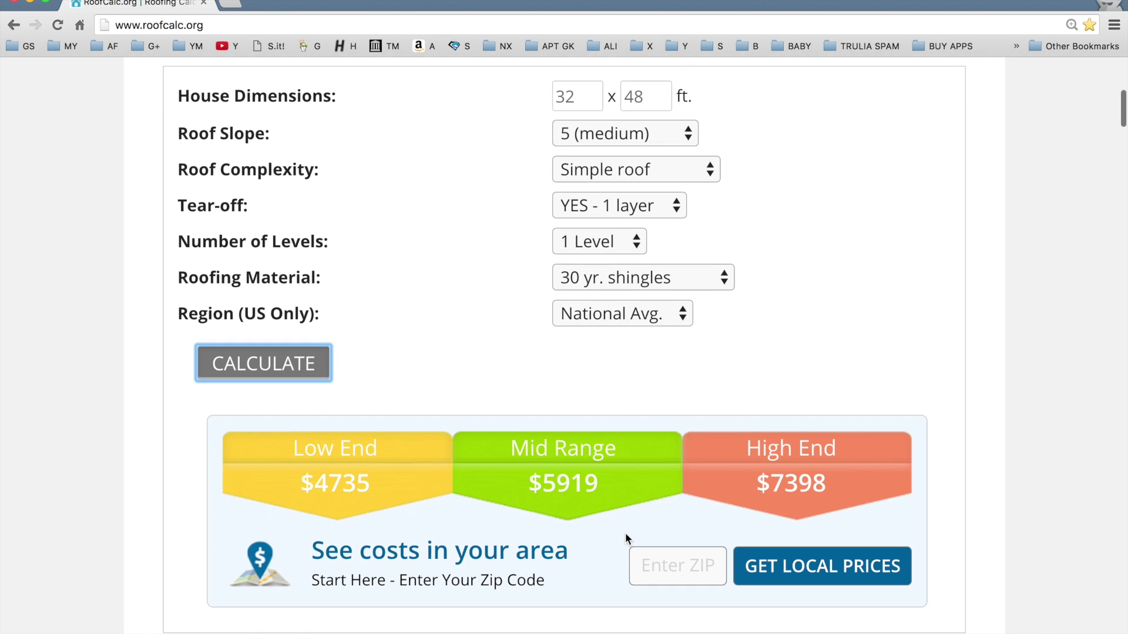
{"action": "left_click", "coordinate": [684, 565]}
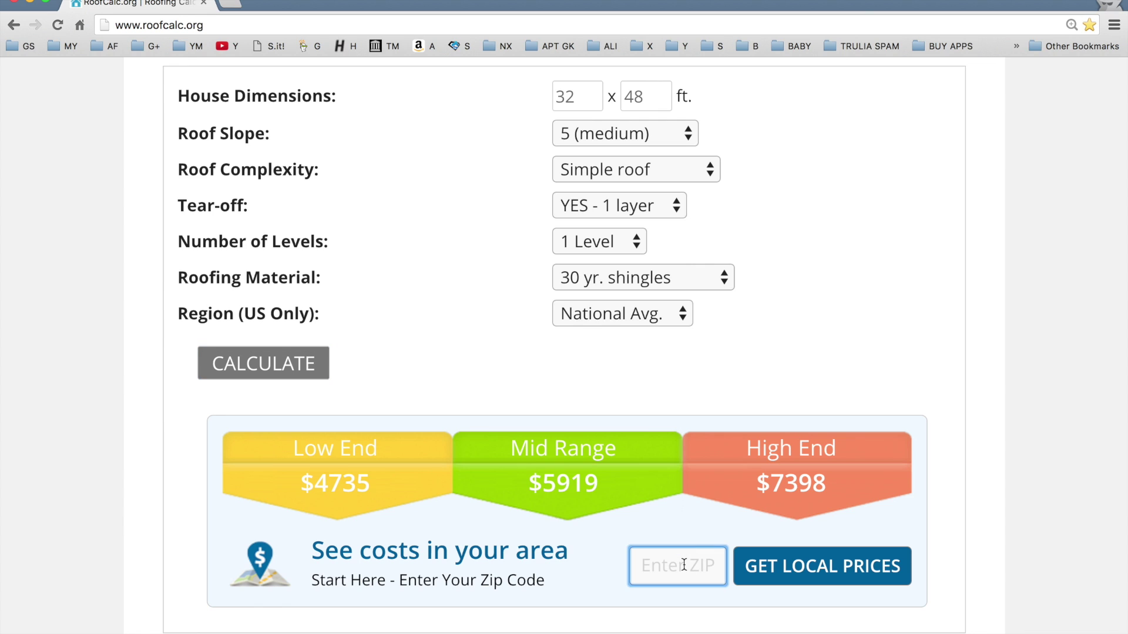
{"action": "scroll", "coordinate": [540, 512], "scroll_direction": "up", "scroll_amount": 10}
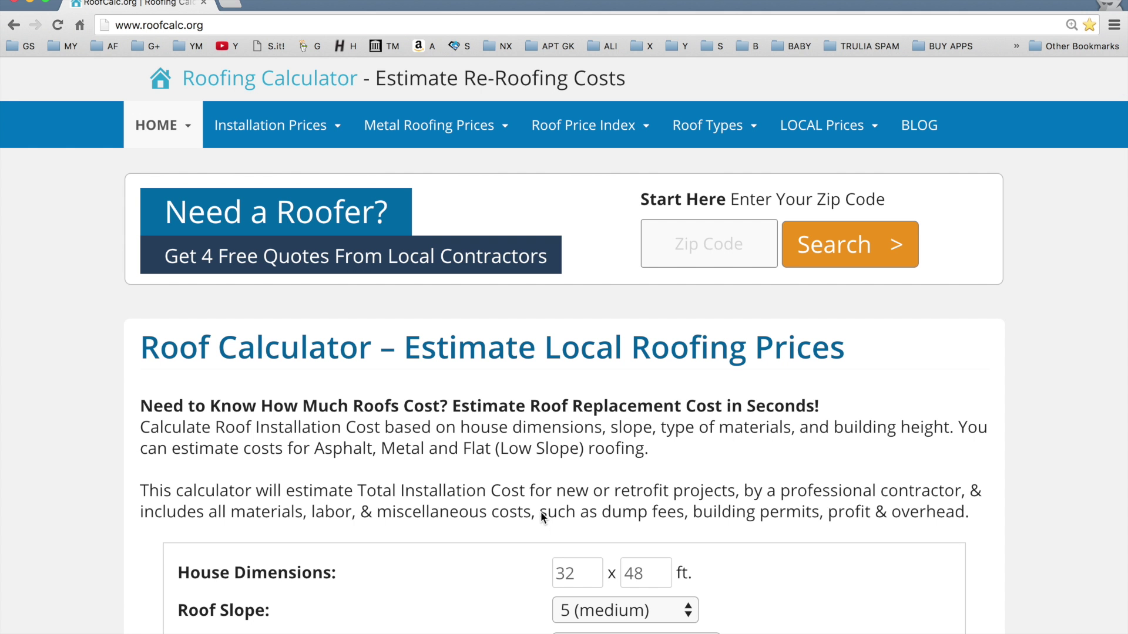